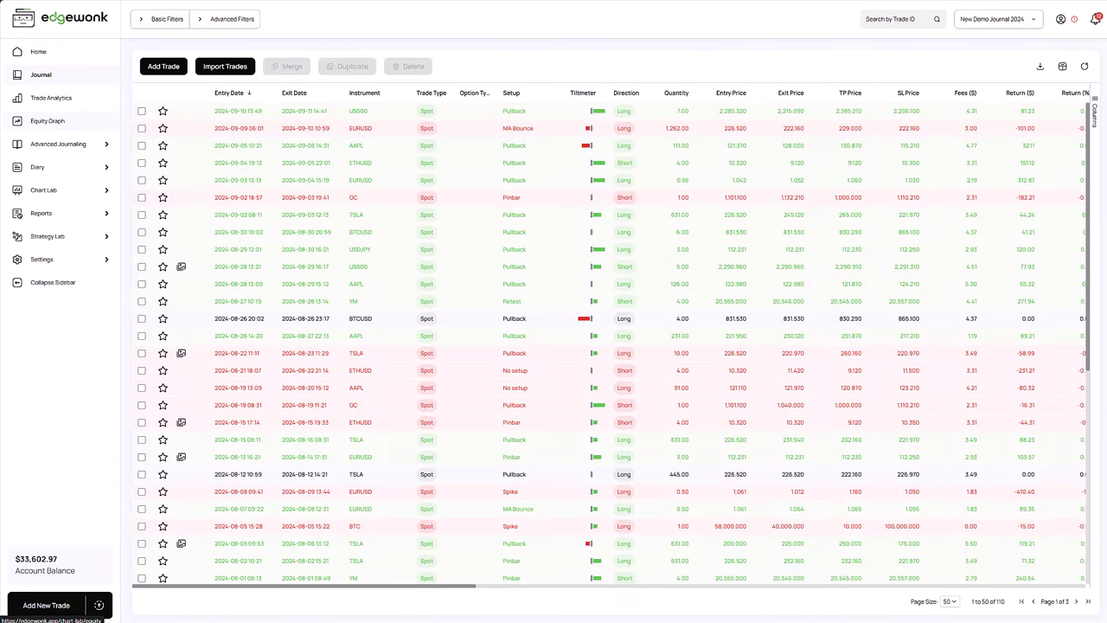
View the Equity Graph and the Chart Lab charts from Consecutive Winners/Losers through Holding Time.
{"action": "left_click", "coordinate": [47, 121]}
{"action": "left_click", "coordinate": [43, 190]}
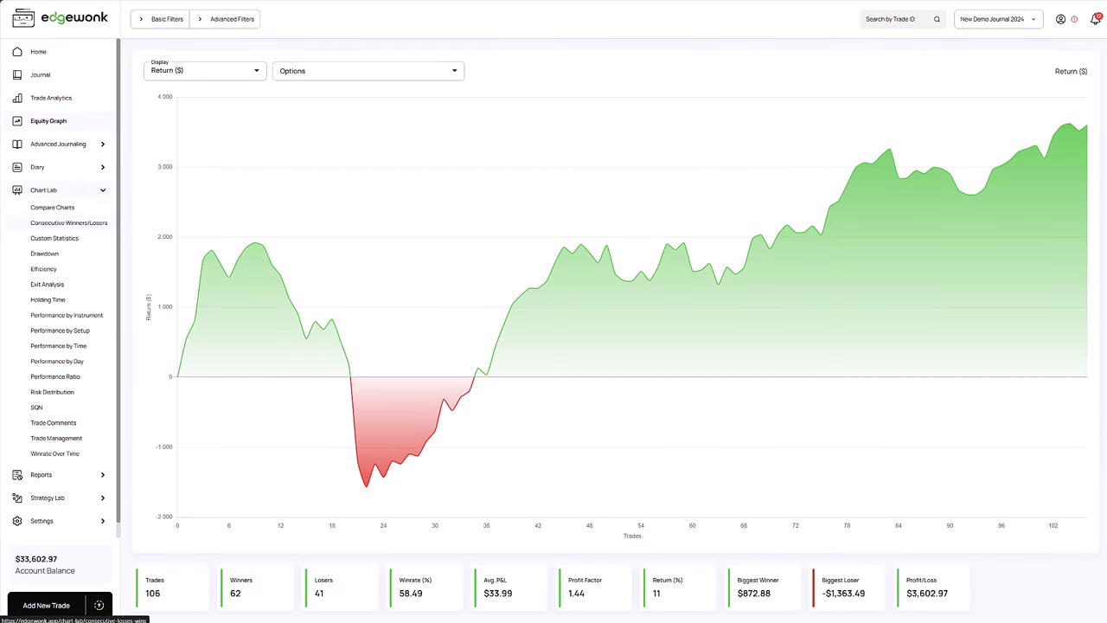
{"action": "left_click", "coordinate": [68, 222]}
{"action": "left_click", "coordinate": [55, 238]}
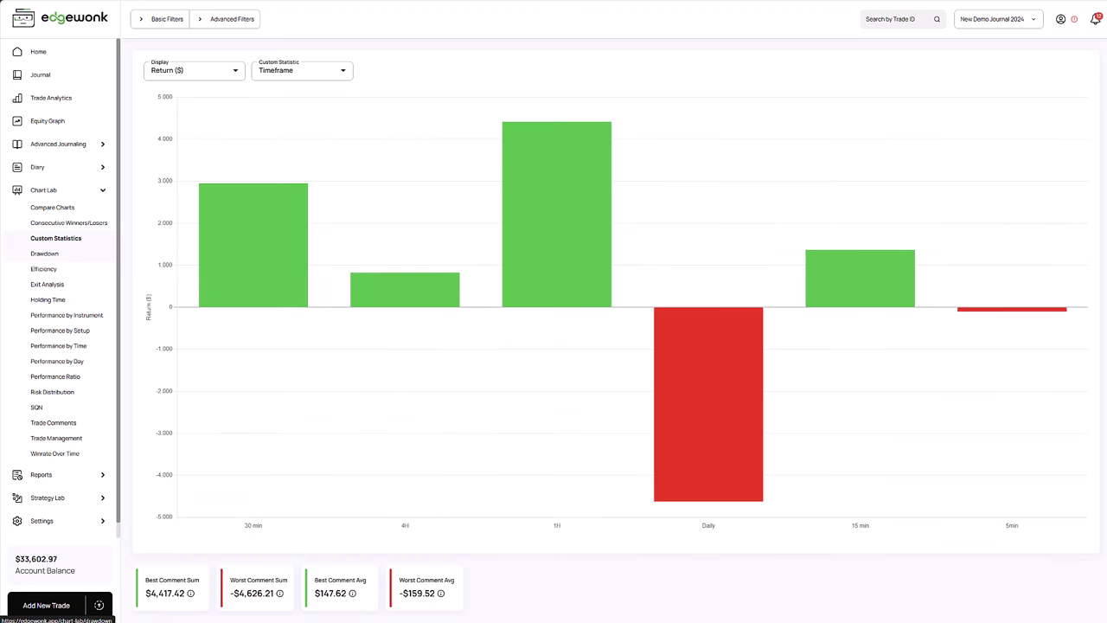
{"action": "left_click", "coordinate": [44, 254]}
{"action": "left_click", "coordinate": [43, 269]}
{"action": "left_click", "coordinate": [47, 284]}
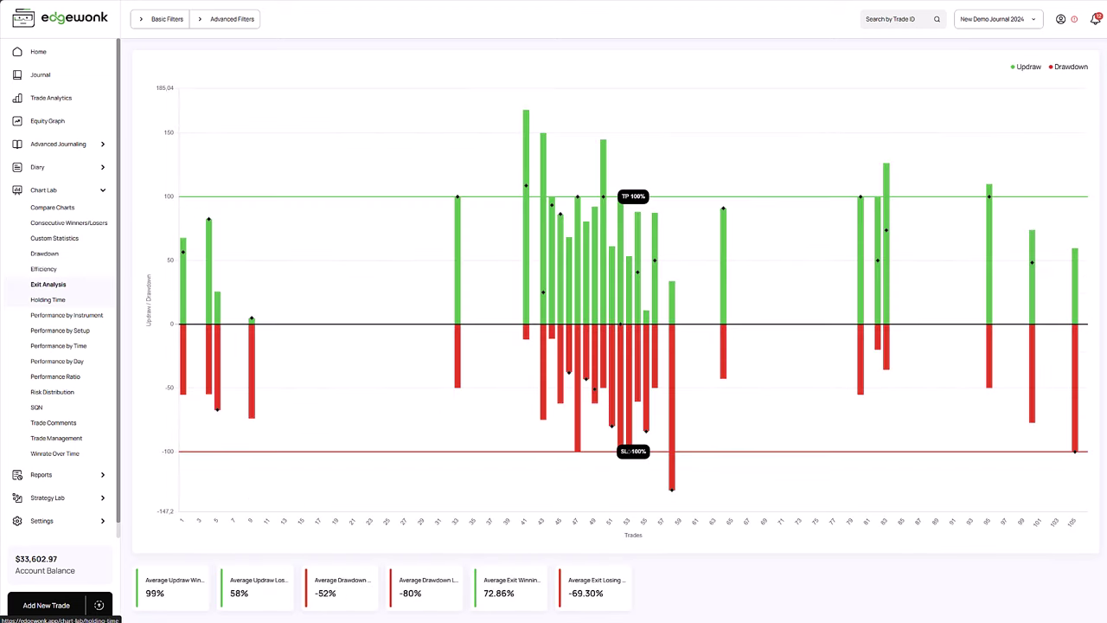
{"action": "left_click", "coordinate": [48, 299]}
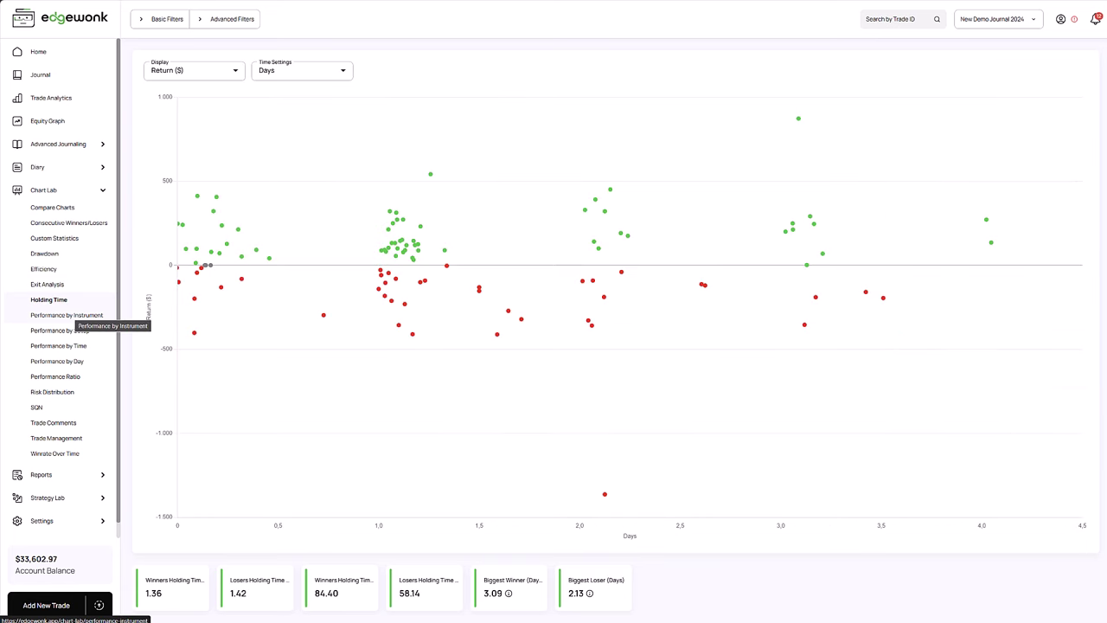
View the Chart Lab charts for performance by instrument, setup, time, day and ratio, plus Trade Comments, Trade Management and Winrate Over Time.
{"action": "left_click", "coordinate": [68, 315]}
{"action": "left_click", "coordinate": [60, 330]}
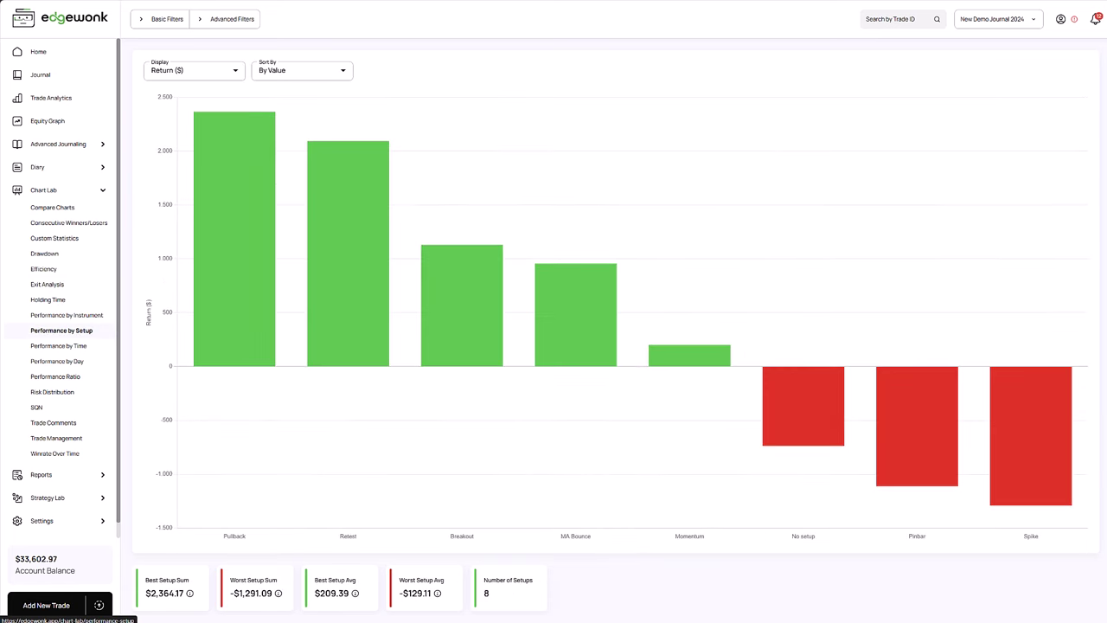
{"action": "left_click", "coordinate": [58, 345]}
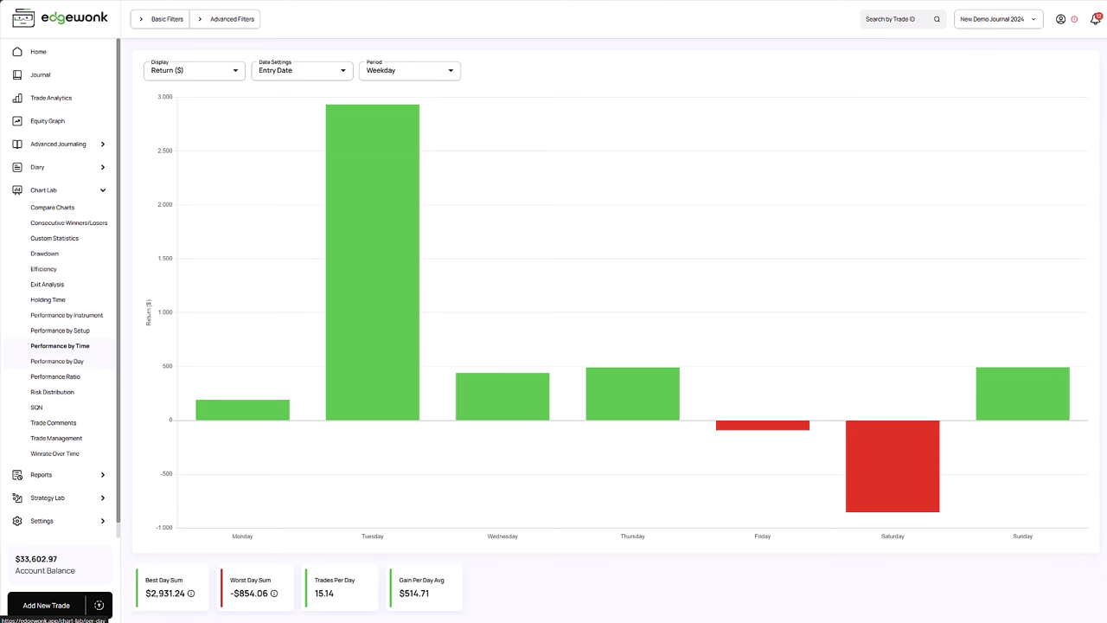
{"action": "left_click", "coordinate": [58, 361]}
{"action": "left_click", "coordinate": [54, 376]}
{"action": "left_click", "coordinate": [53, 423]}
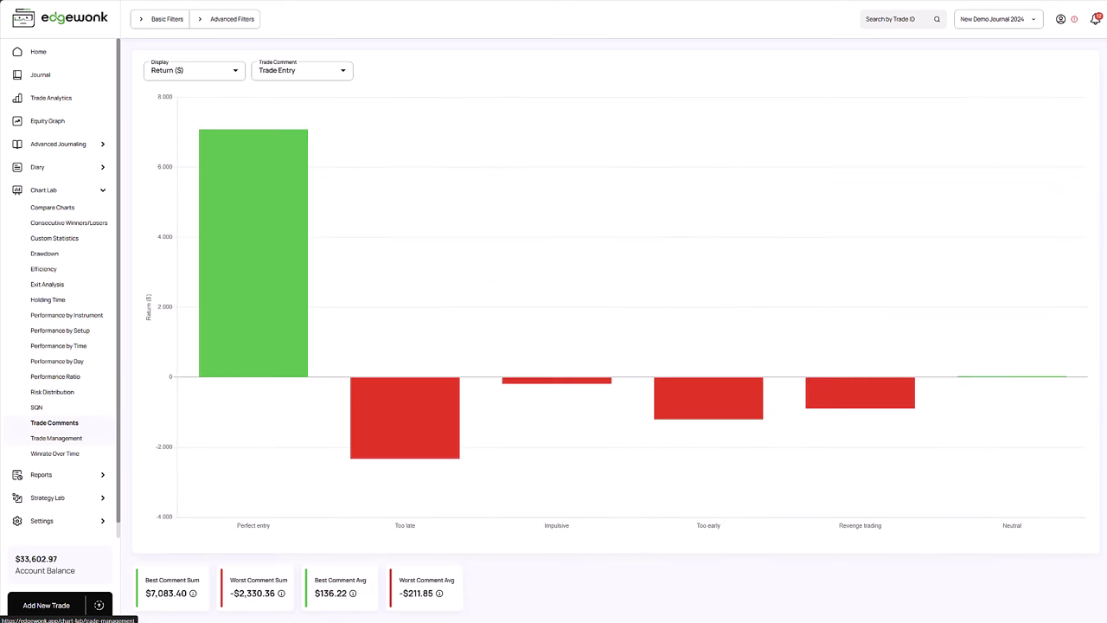
{"action": "left_click", "coordinate": [57, 438]}
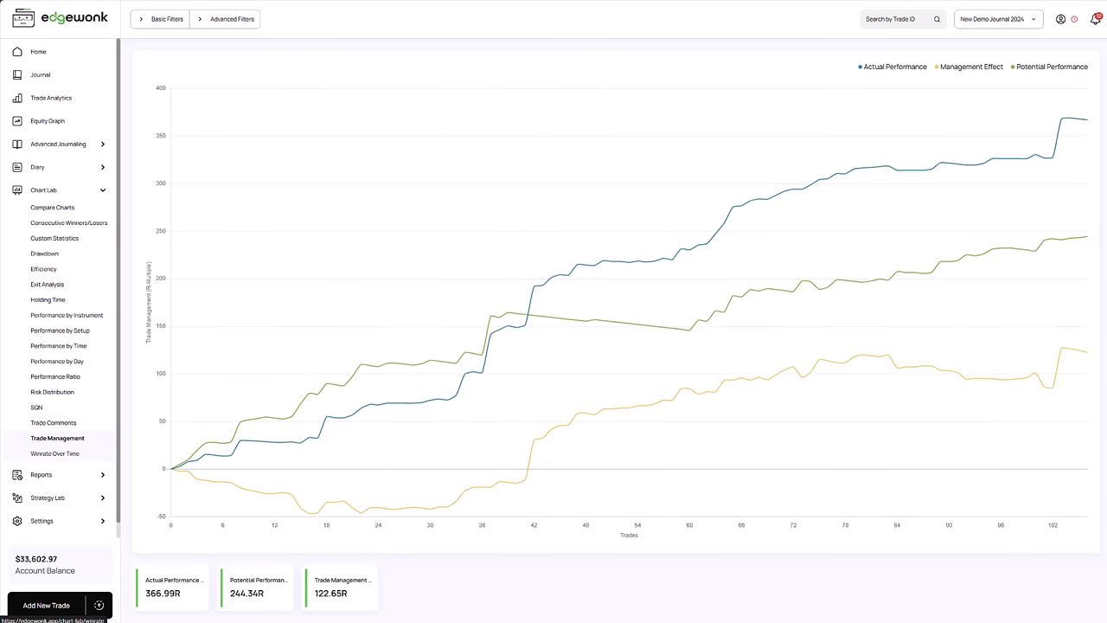
{"action": "left_click", "coordinate": [55, 453]}
{"action": "left_click", "coordinate": [42, 474]}
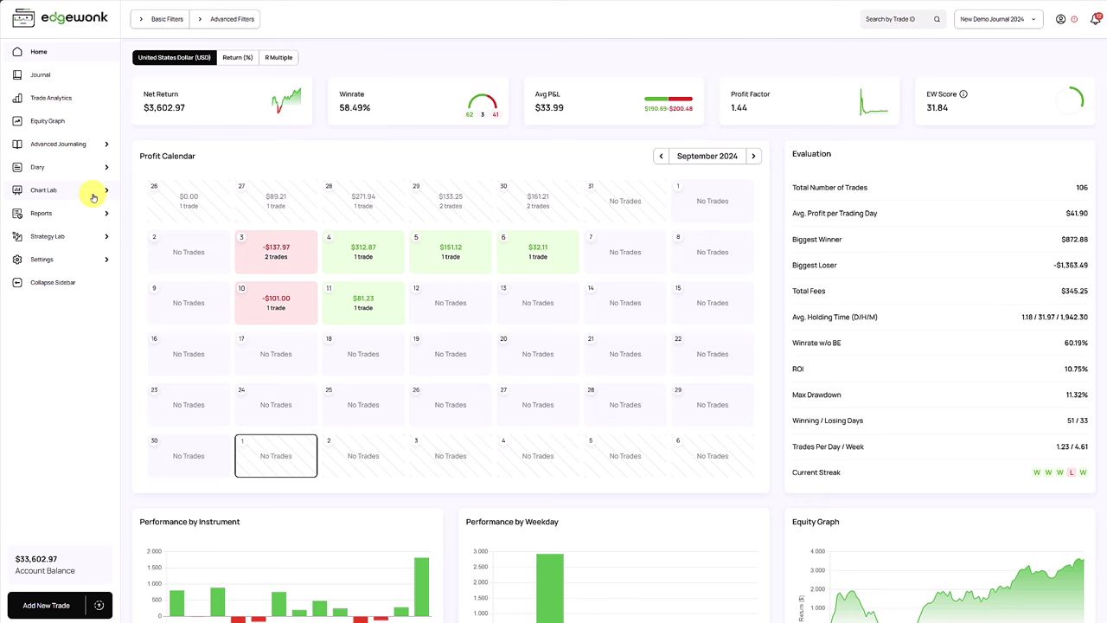
Open the Performance by Time chart, examine the returns per hour of day, and set its period to Weekday.
{"action": "left_click", "coordinate": [86, 196]}
{"action": "left_click", "coordinate": [83, 346]}
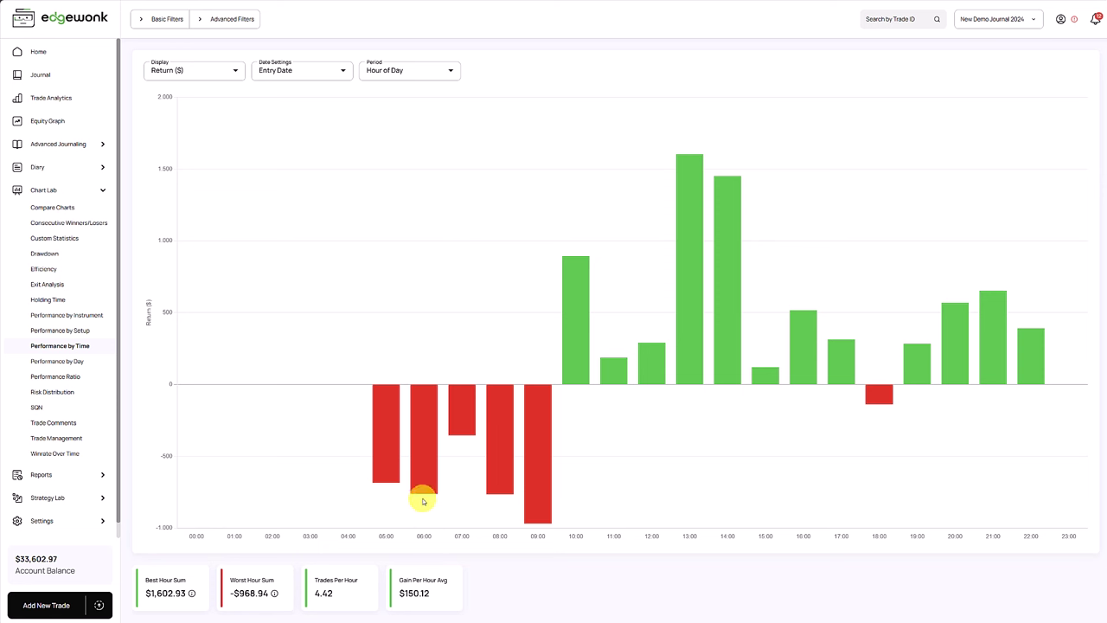
{"action": "mouse_move", "coordinate": [423, 486]}
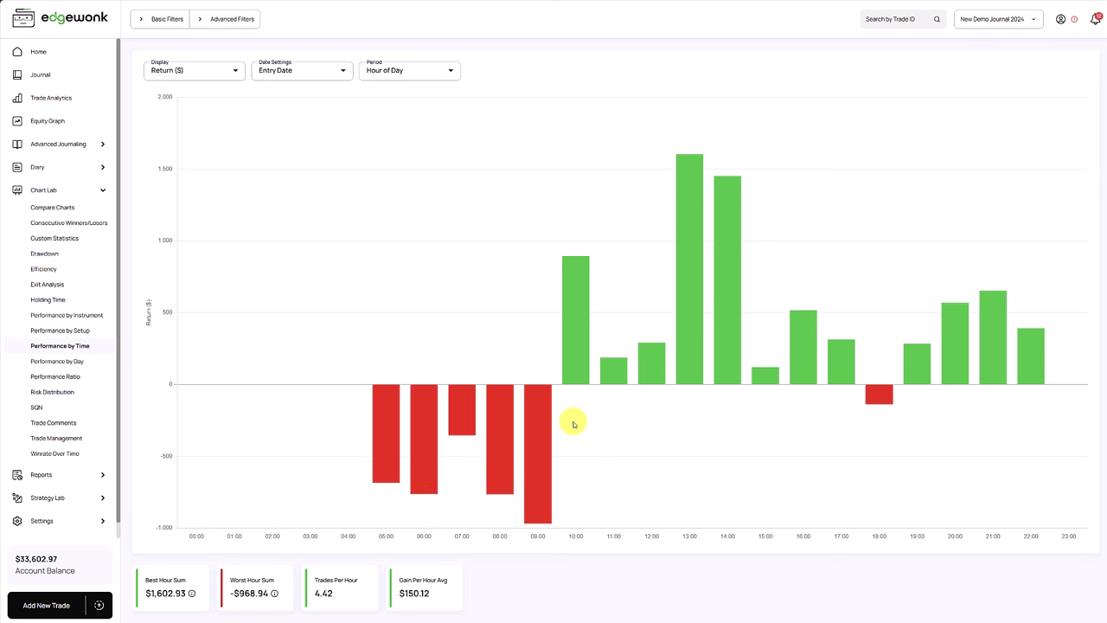
{"action": "mouse_move", "coordinate": [531, 397]}
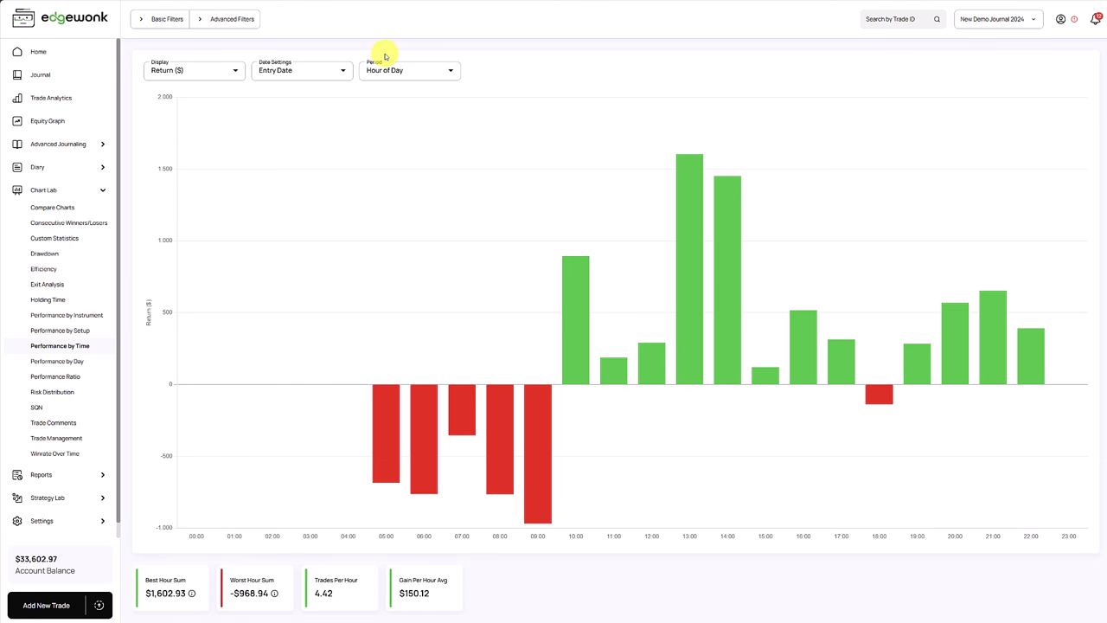
{"action": "left_click", "coordinate": [402, 69]}
{"action": "left_click", "coordinate": [401, 93]}
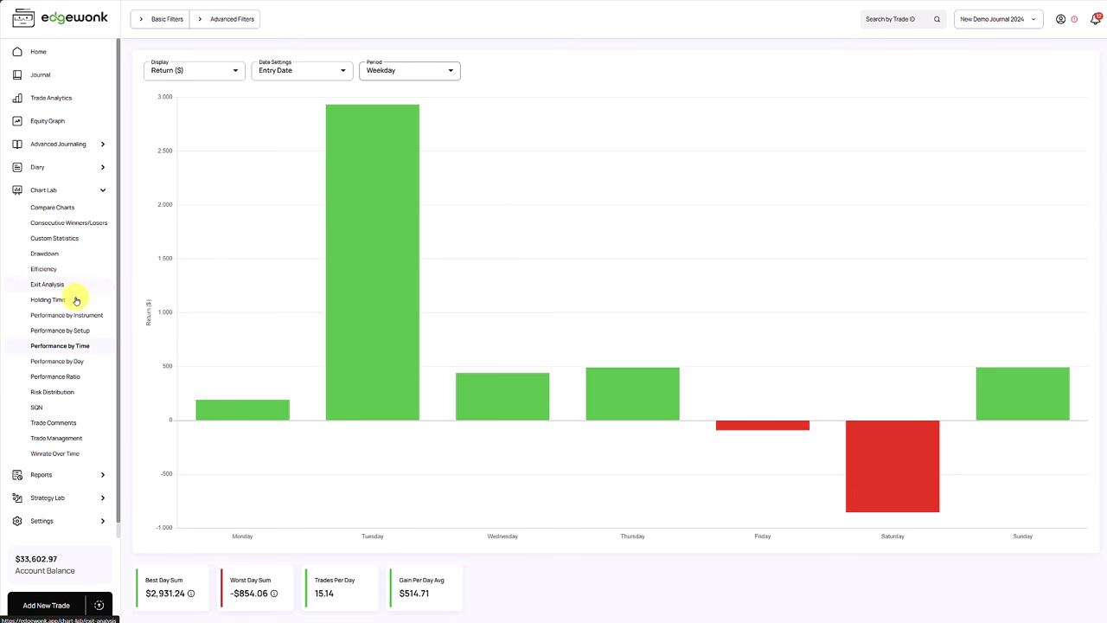
Open the Performance by Setup chart and sort it by value to compare the best and worst setups.
{"action": "left_click", "coordinate": [82, 330]}
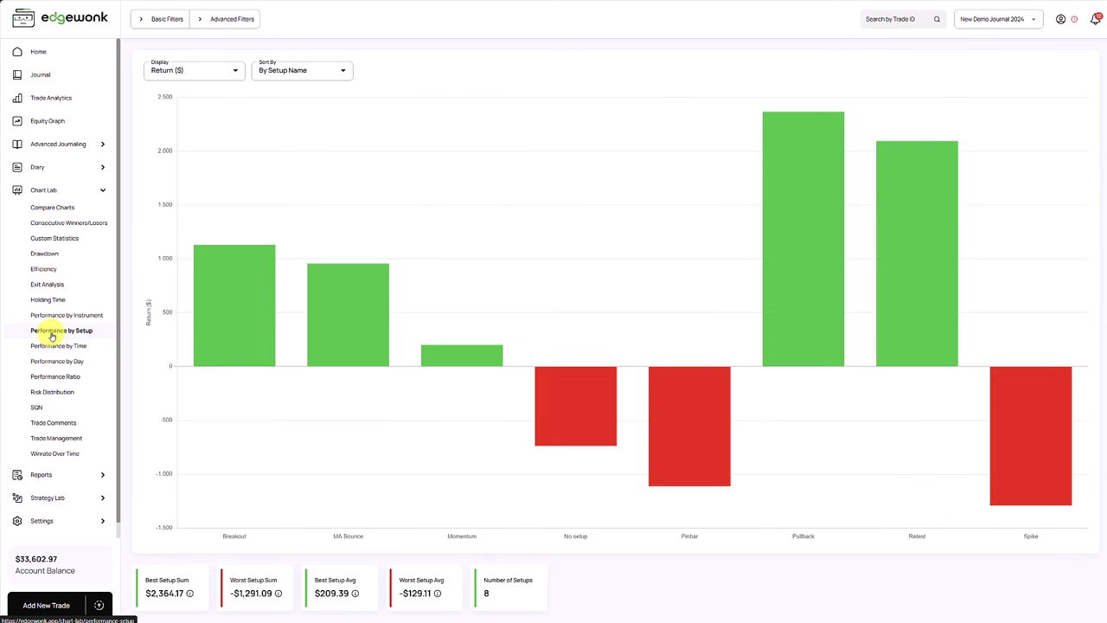
{"action": "left_click", "coordinate": [322, 70]}
{"action": "left_click", "coordinate": [300, 110]}
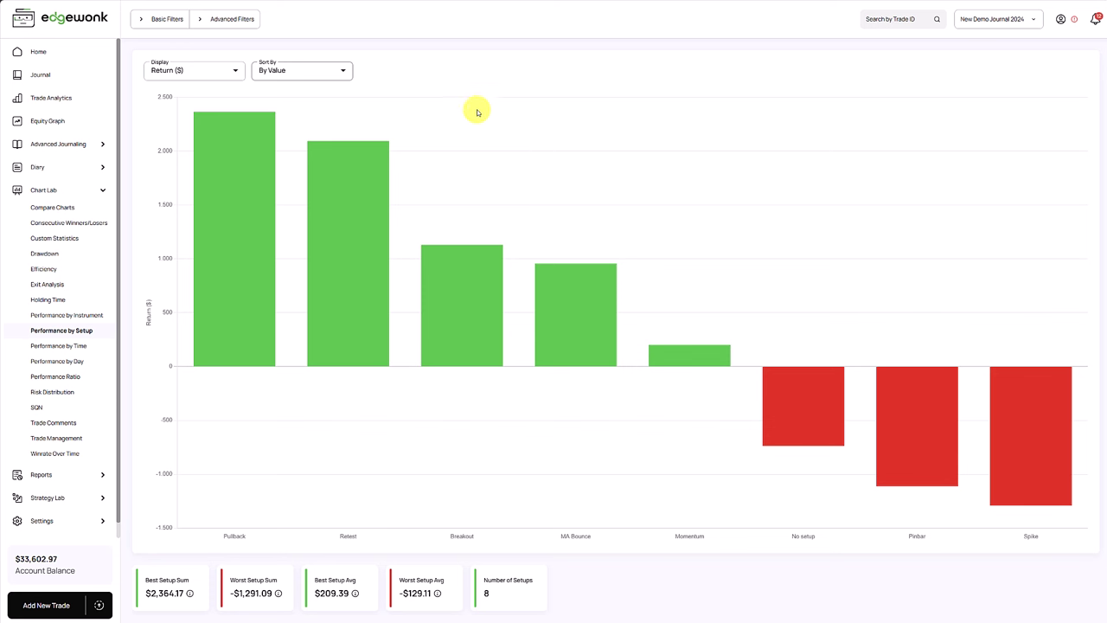
{"action": "mouse_move", "coordinate": [218, 248]}
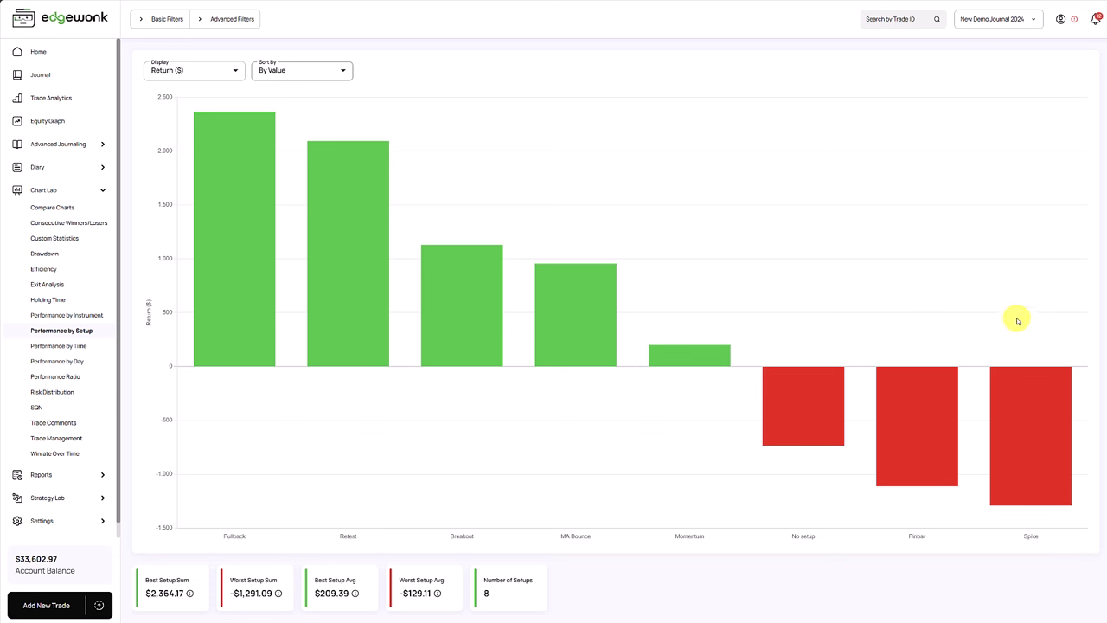
{"action": "mouse_move", "coordinate": [1041, 419]}
Open the Performance by Instrument chart and sort the instruments by value.
{"action": "left_click", "coordinate": [79, 316]}
{"action": "left_click", "coordinate": [302, 71]}
{"action": "left_click", "coordinate": [294, 108]}
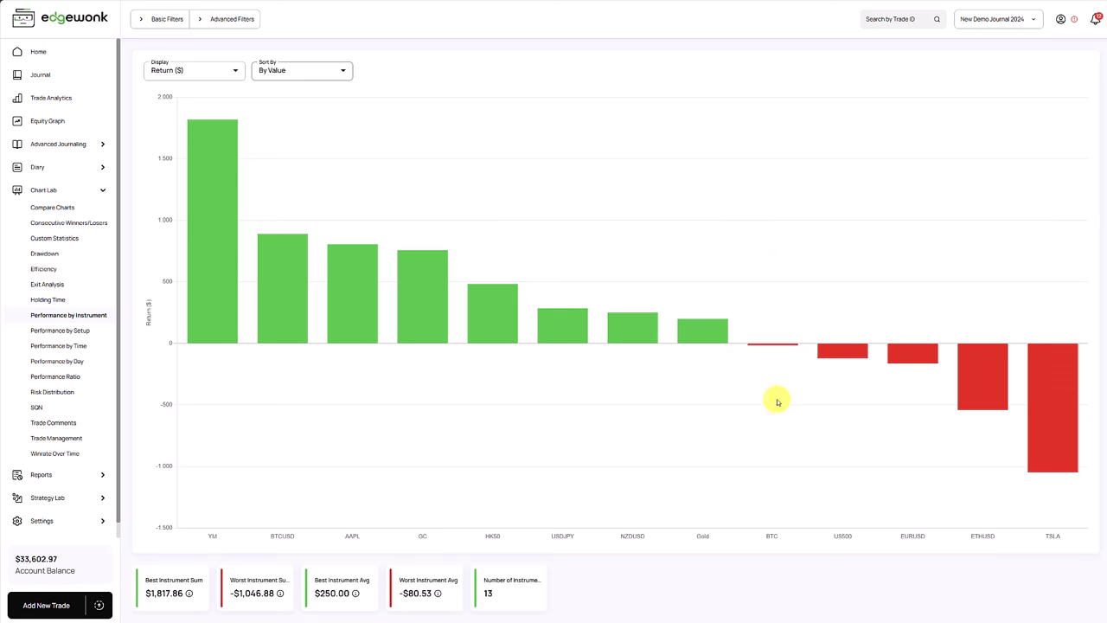
{"action": "left_click", "coordinate": [345, 71]}
{"action": "left_click", "coordinate": [434, 70]}
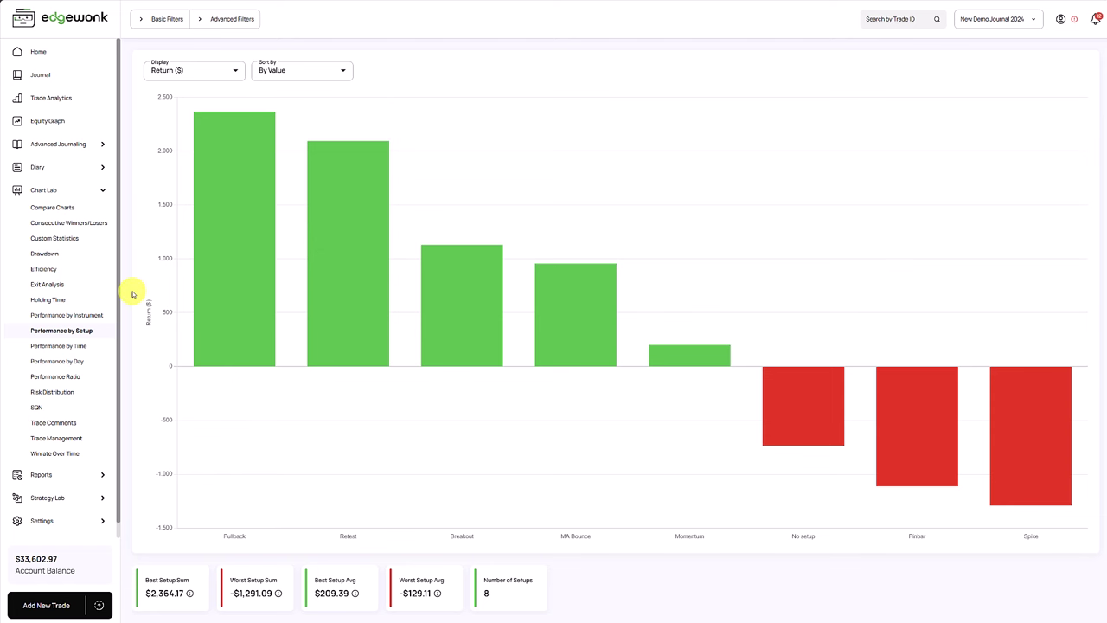
Group the Trade Analytics table by Trade Instruments and look through its statistics columns.
{"action": "left_click", "coordinate": [72, 102]}
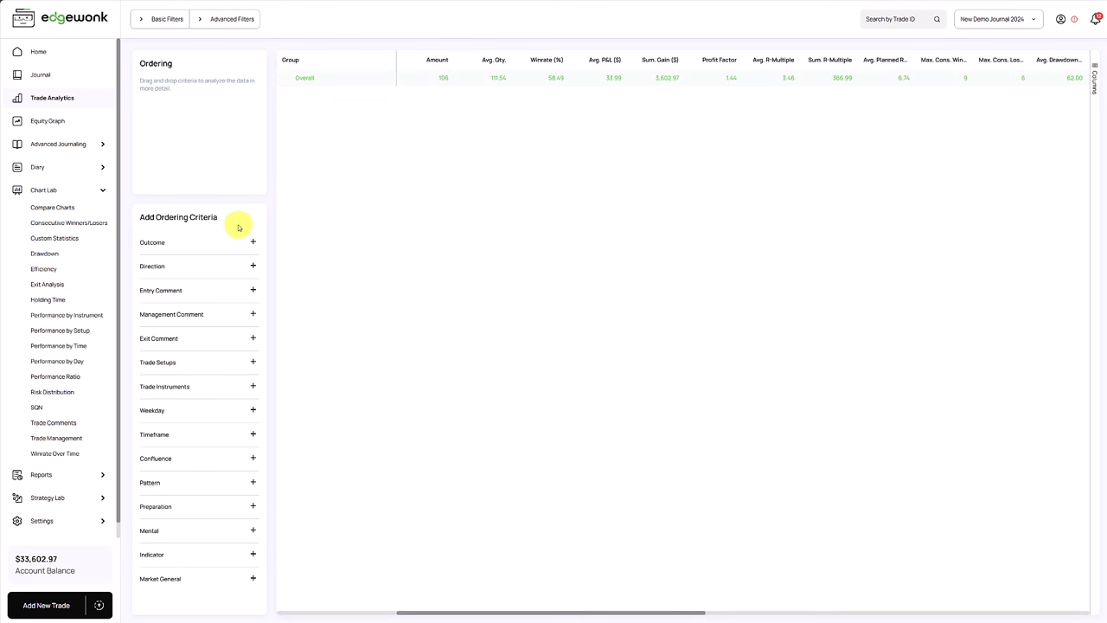
{"action": "left_click", "coordinate": [253, 389]}
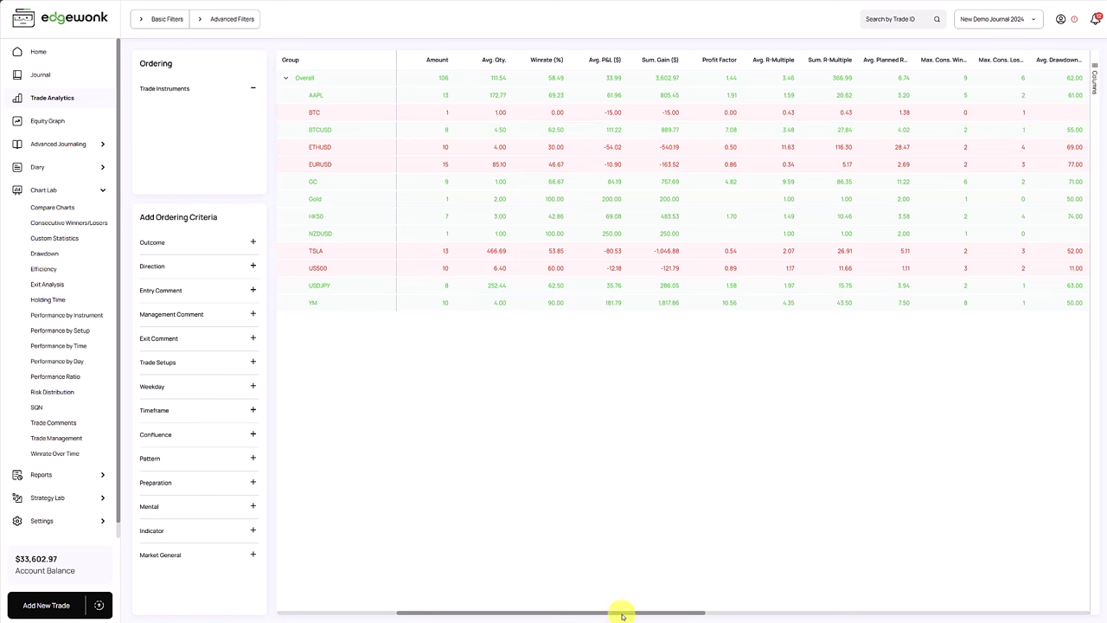
{"action": "left_click_drag", "start_coordinate": [622, 616], "coordinate": [866, 601]}
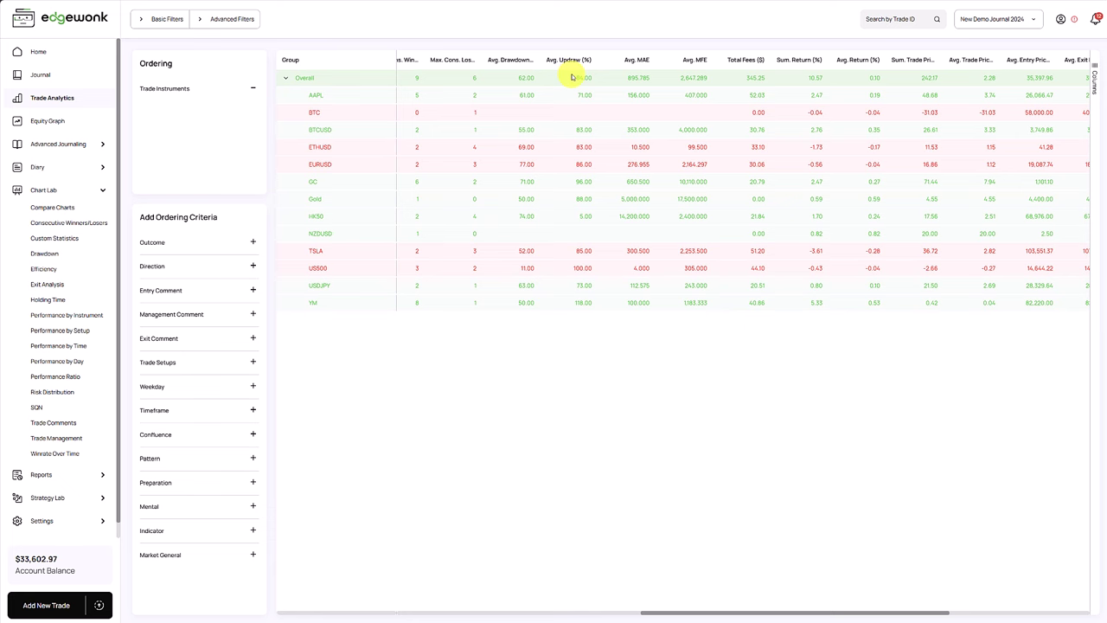
{"action": "left_click_drag", "start_coordinate": [836, 613], "coordinate": [487, 601]}
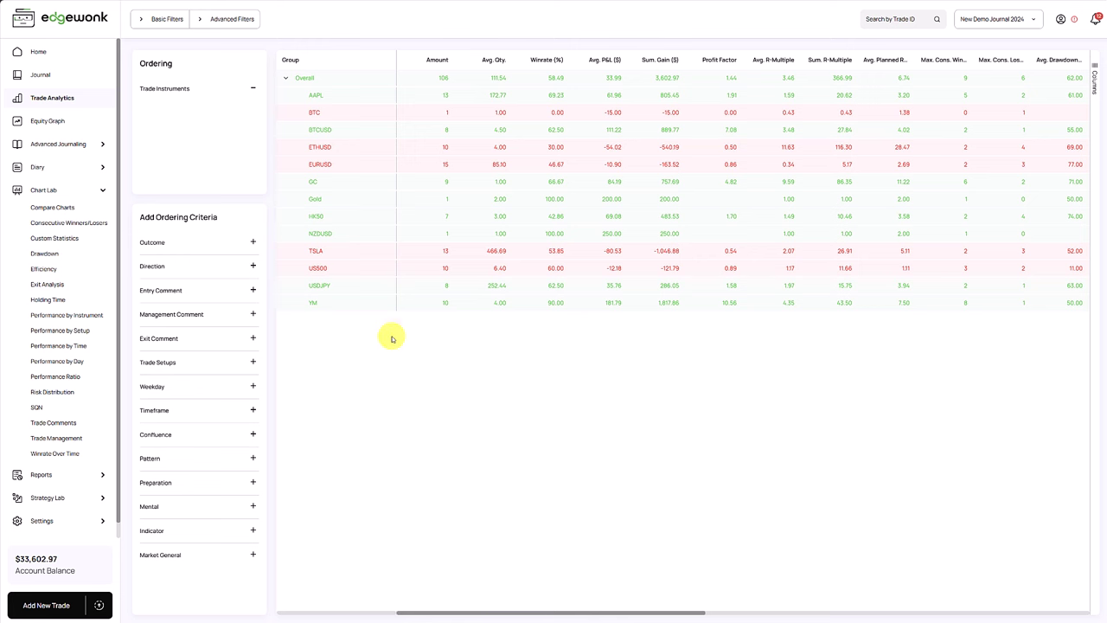
Expand the basic filters and examine the options for RRR, Outcome, Direction and Date Range.
{"action": "left_click", "coordinate": [177, 26]}
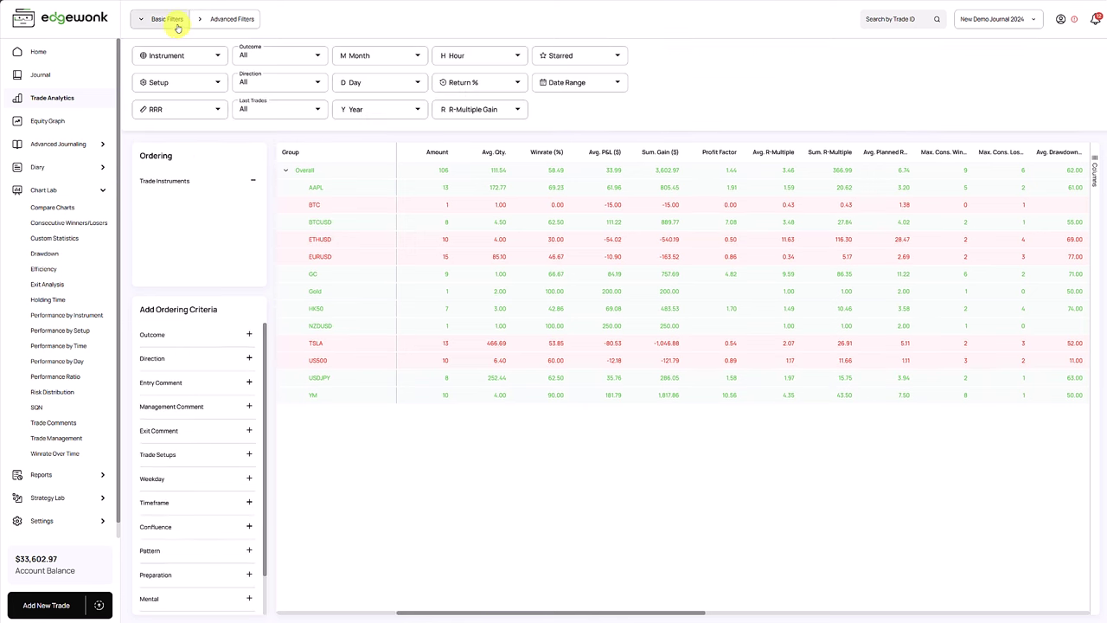
{"action": "left_click", "coordinate": [196, 109]}
{"action": "left_click", "coordinate": [208, 109]}
{"action": "left_click", "coordinate": [259, 55]}
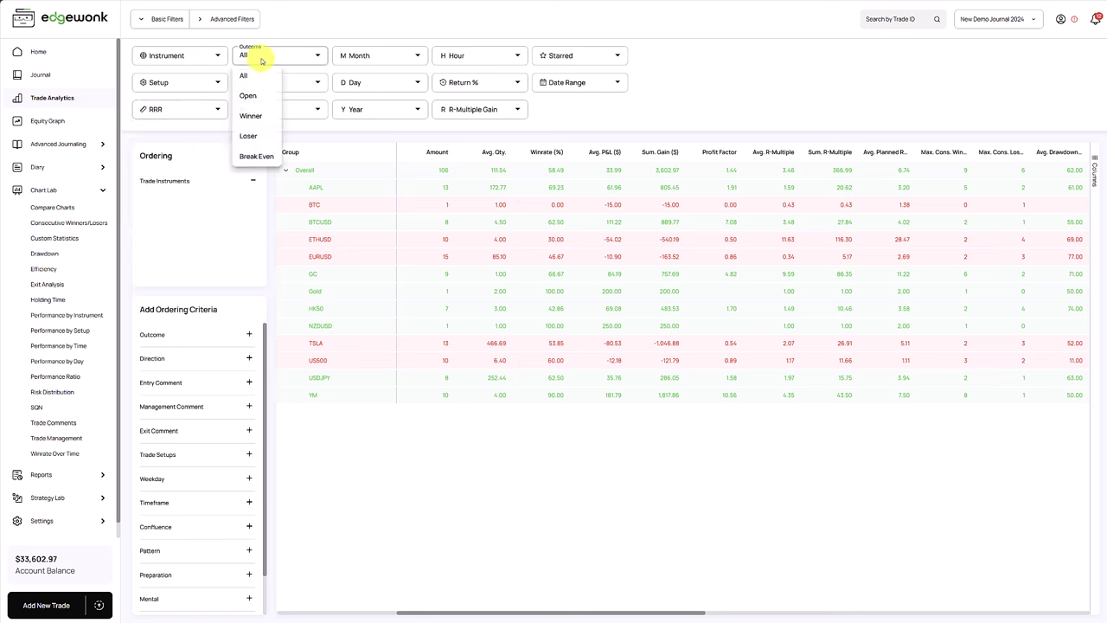
{"action": "left_click", "coordinate": [315, 40]}
{"action": "left_click", "coordinate": [281, 87]}
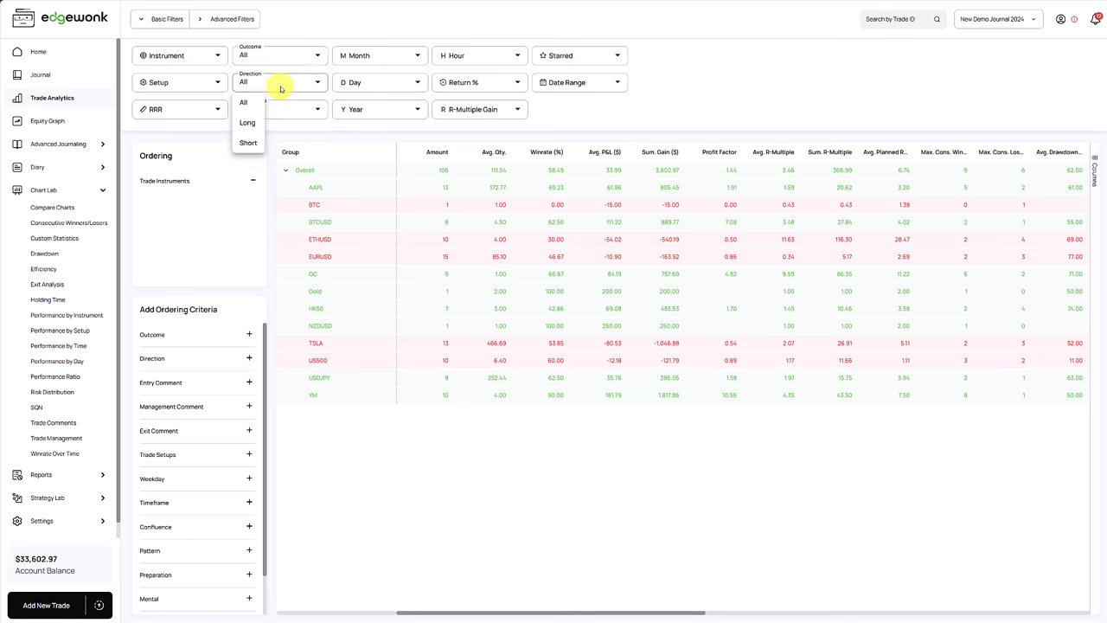
{"action": "left_click", "coordinate": [294, 133]}
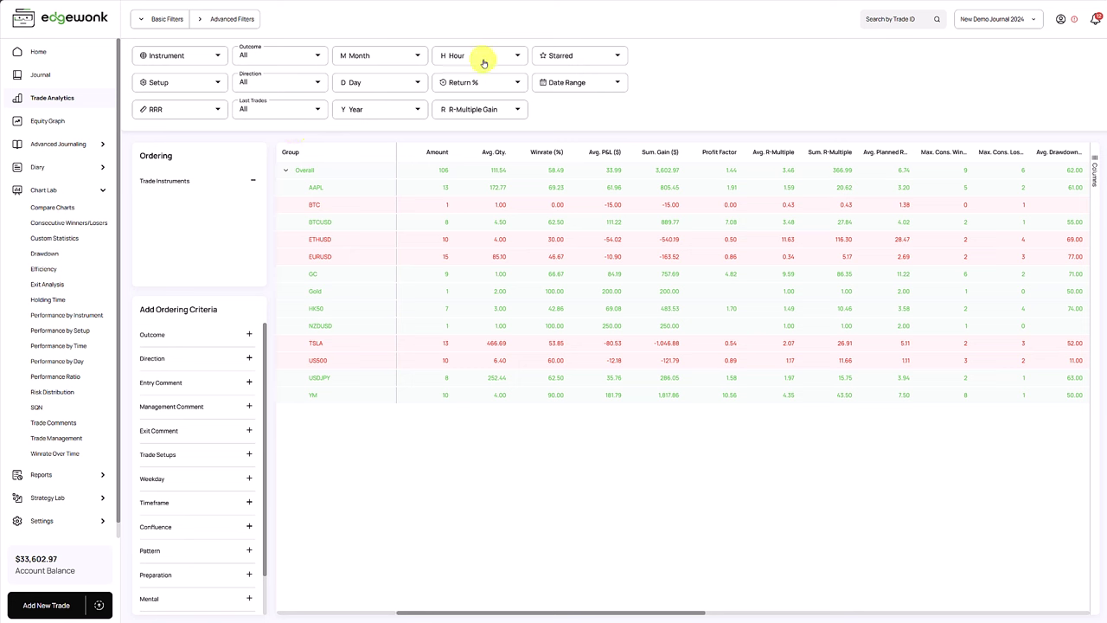
{"action": "left_click", "coordinate": [618, 83]}
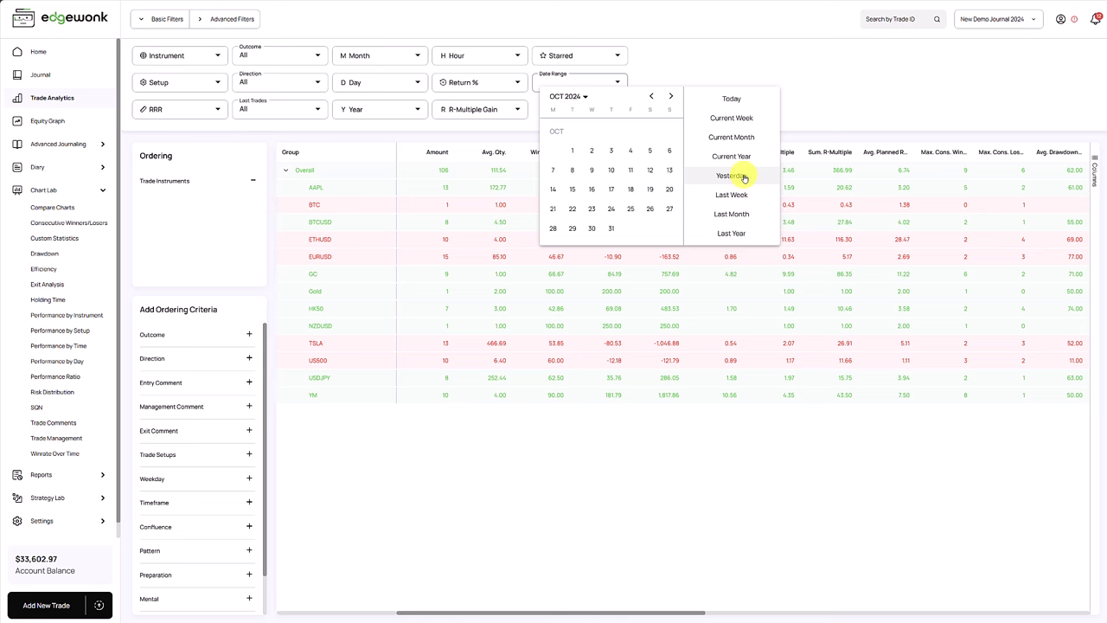
{"action": "left_click", "coordinate": [819, 101]}
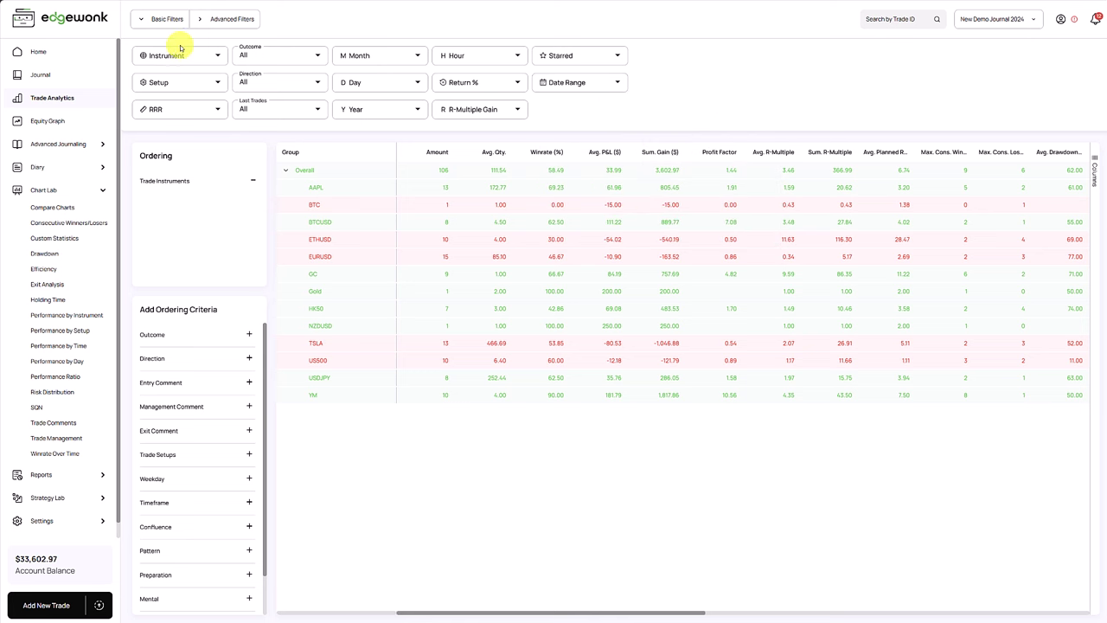
Filter the Home dashboard to the MA Bounce setup and review its statistics and performance charts.
{"action": "left_click", "coordinate": [68, 54]}
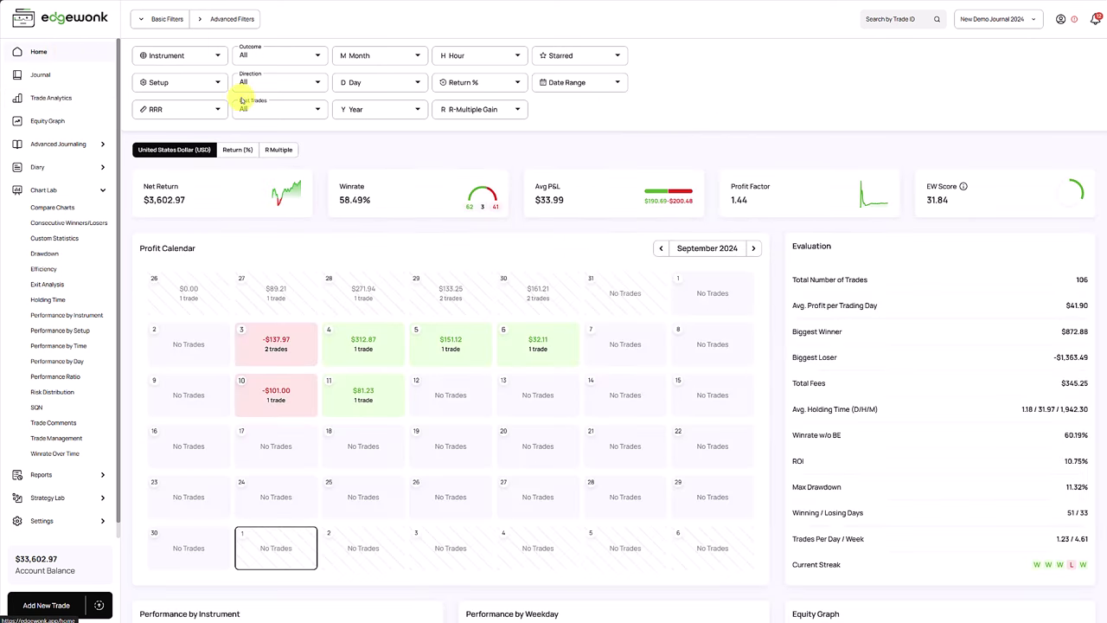
{"action": "left_click", "coordinate": [197, 85]}
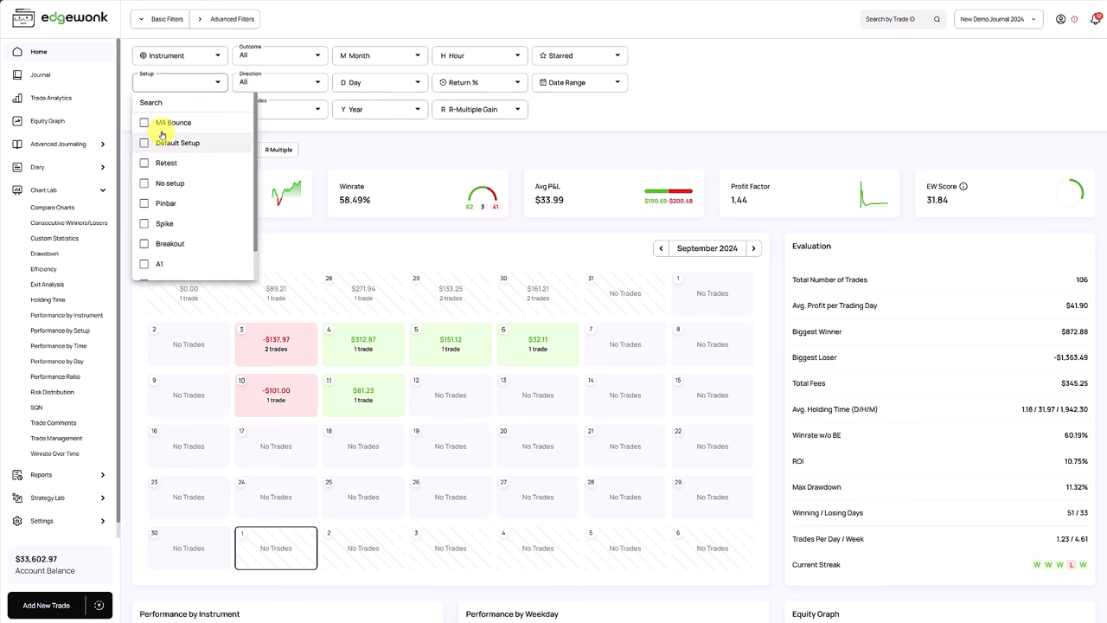
{"action": "left_click", "coordinate": [162, 128]}
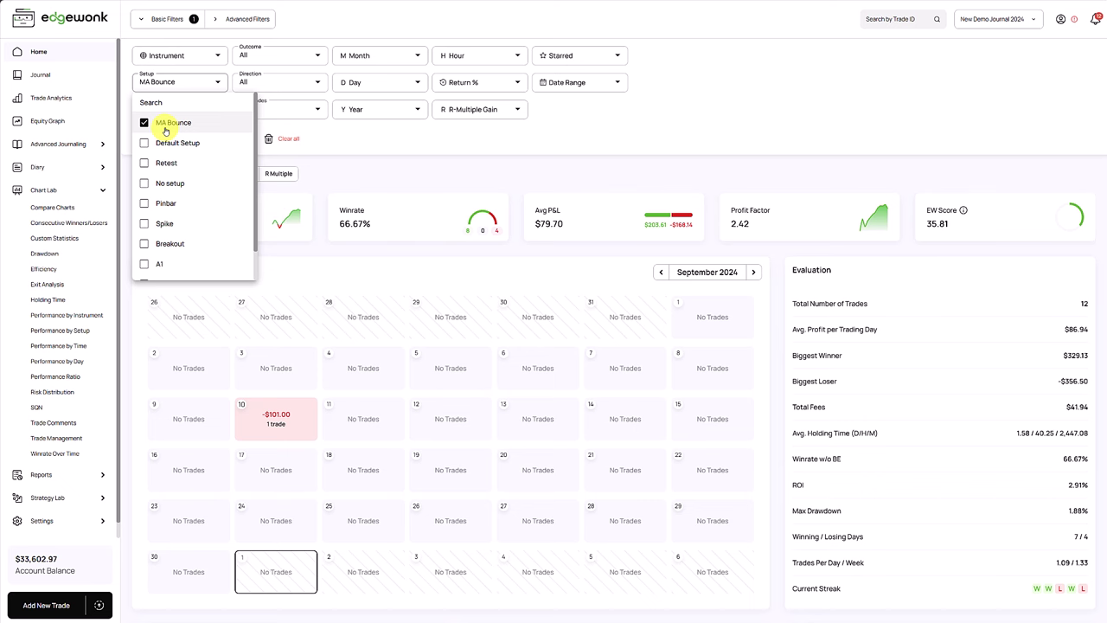
{"action": "left_click", "coordinate": [167, 19]}
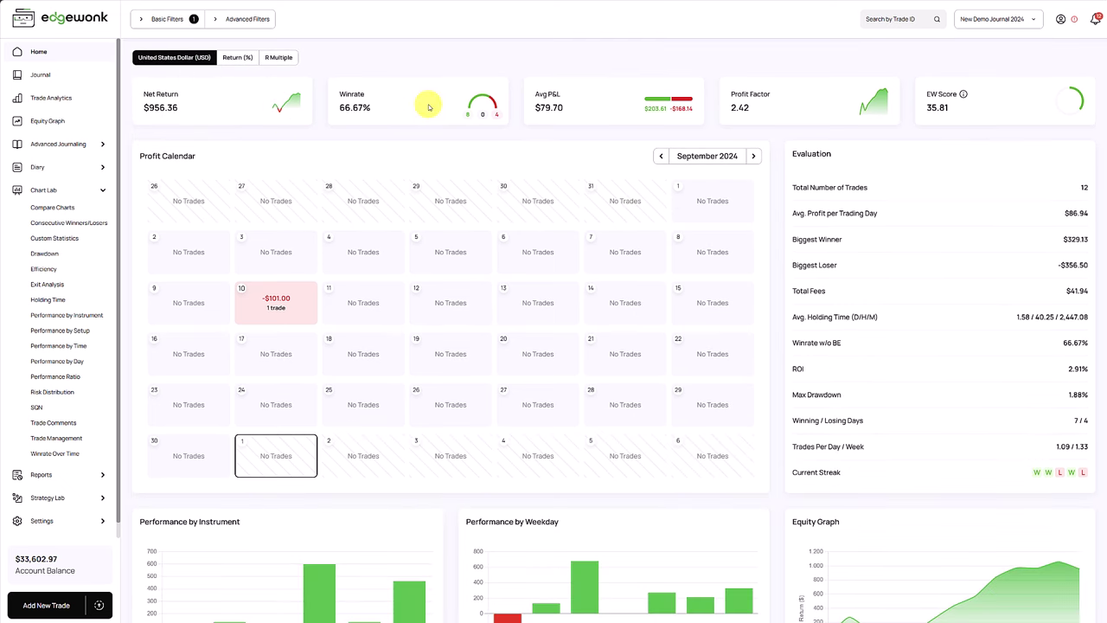
{"action": "scroll", "coordinate": [693, 287], "scroll_direction": "down", "scroll_amount": 4}
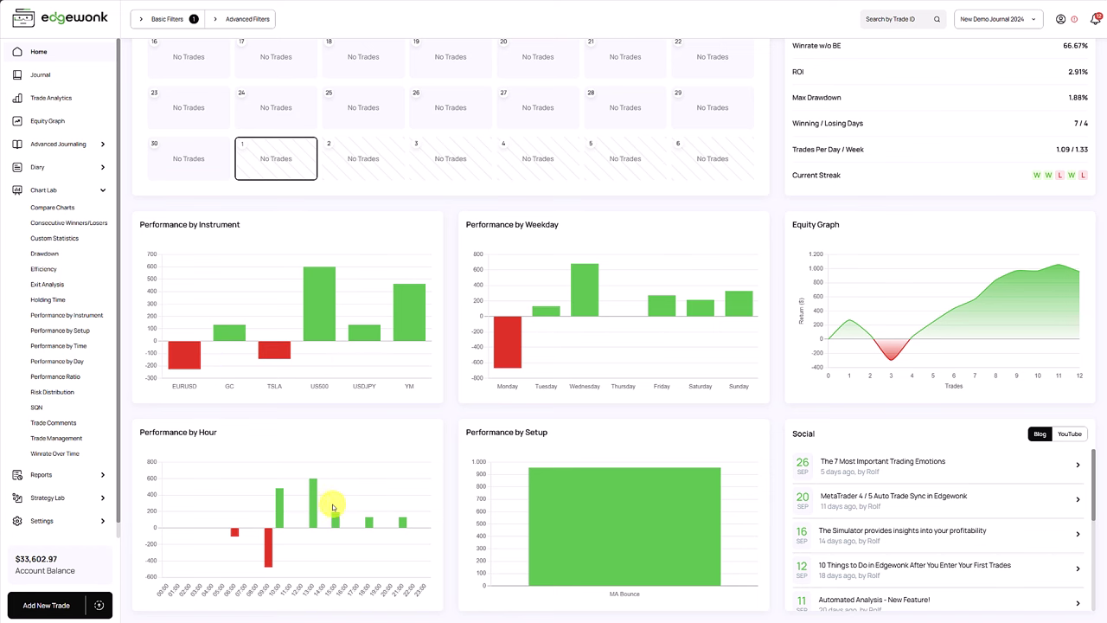
{"action": "scroll", "coordinate": [329, 506], "scroll_direction": "up", "scroll_amount": 3}
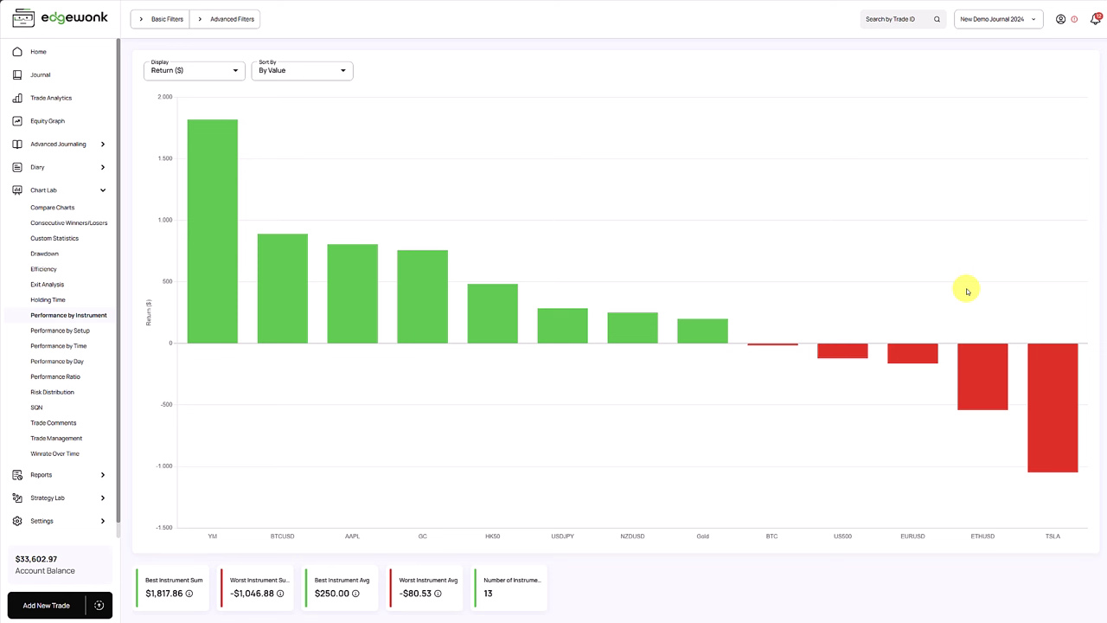
Open the Custom Statistics chart showing returns by Timeframe.
{"action": "left_click", "coordinate": [75, 242]}
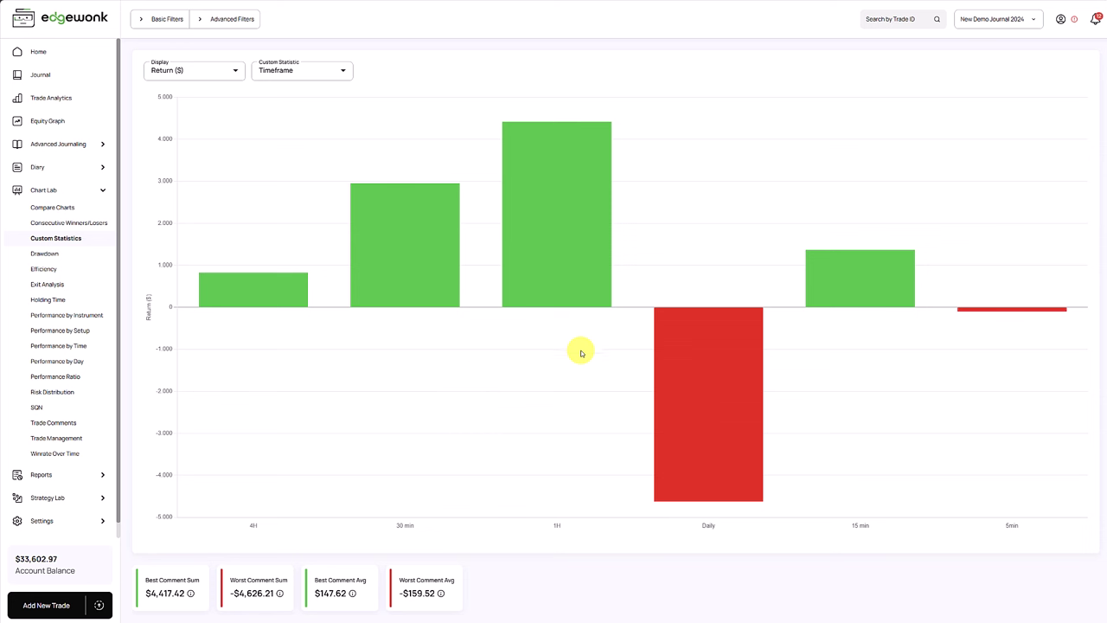
Inspect the Daily bar's trade details in the Timeframe chart and look through the available custom statistics.
{"action": "mouse_move", "coordinate": [719, 358]}
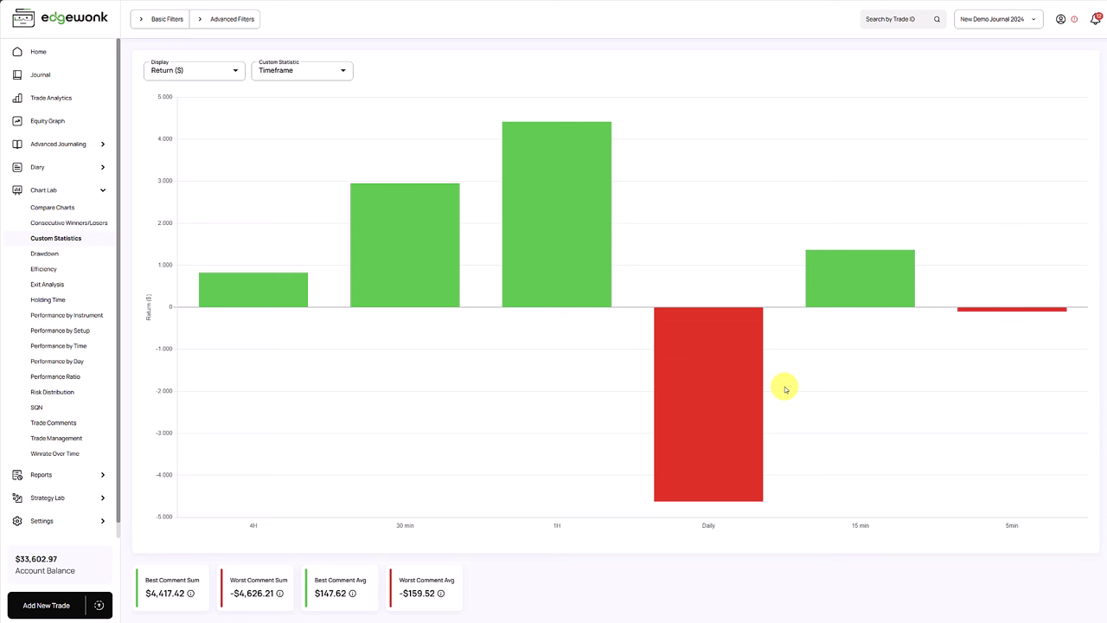
{"action": "left_click", "coordinate": [693, 373]}
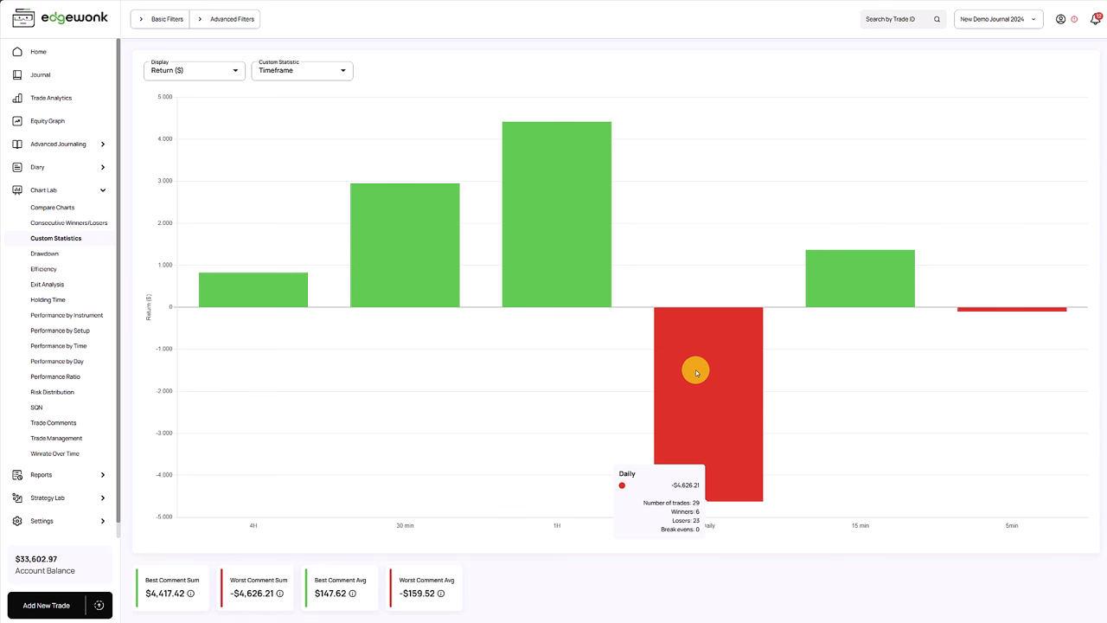
{"action": "left_click", "coordinate": [340, 71]}
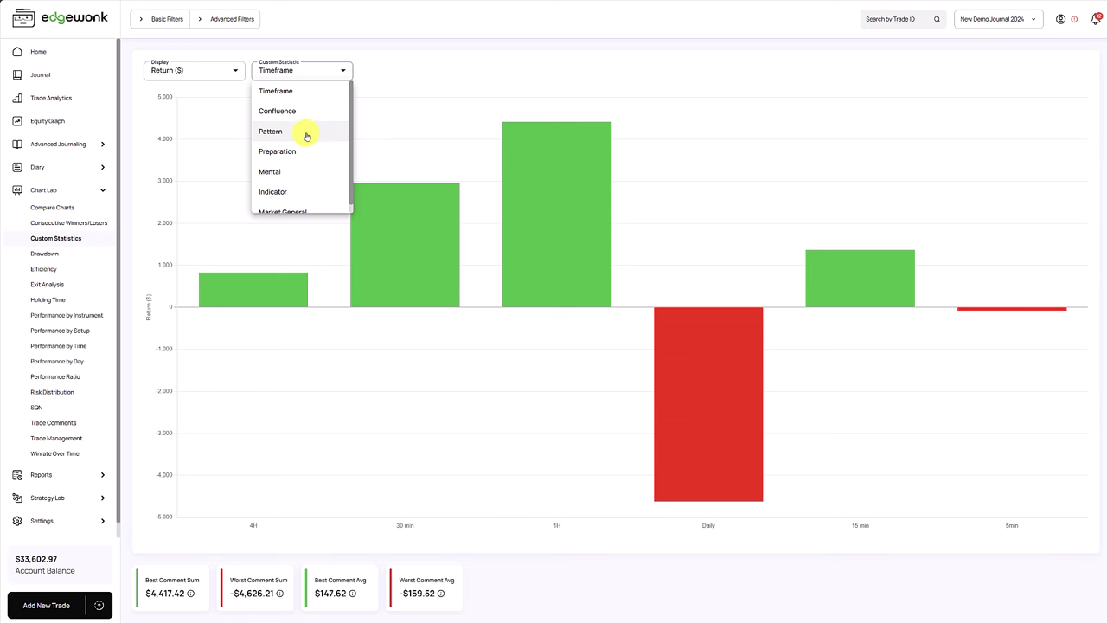
{"action": "scroll", "coordinate": [299, 165], "scroll_direction": "down", "scroll_amount": 1}
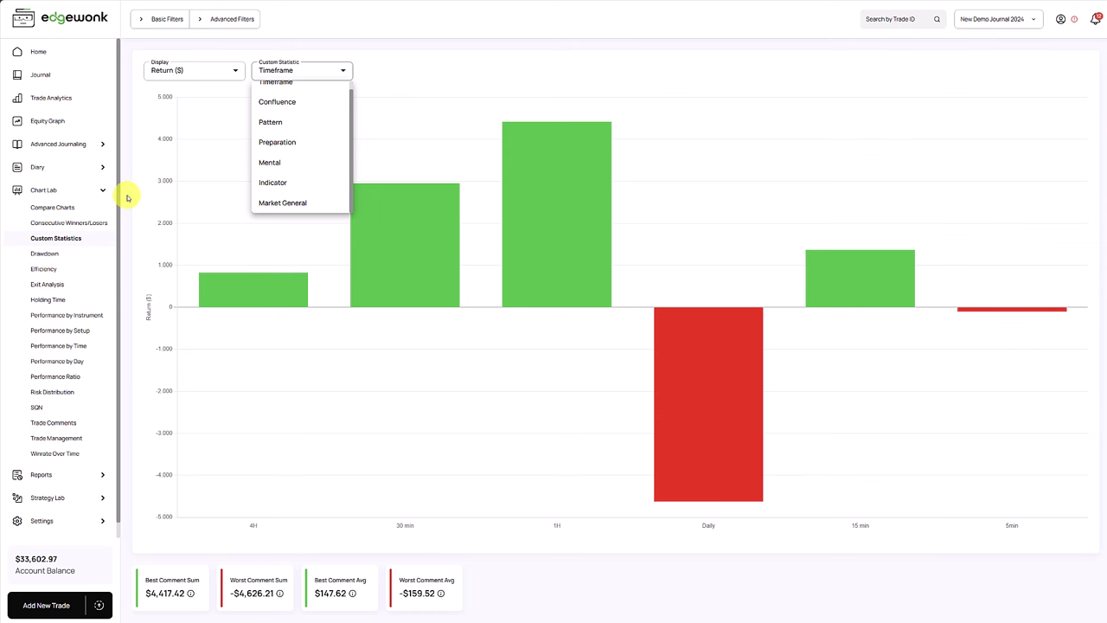
{"action": "left_click", "coordinate": [129, 198]}
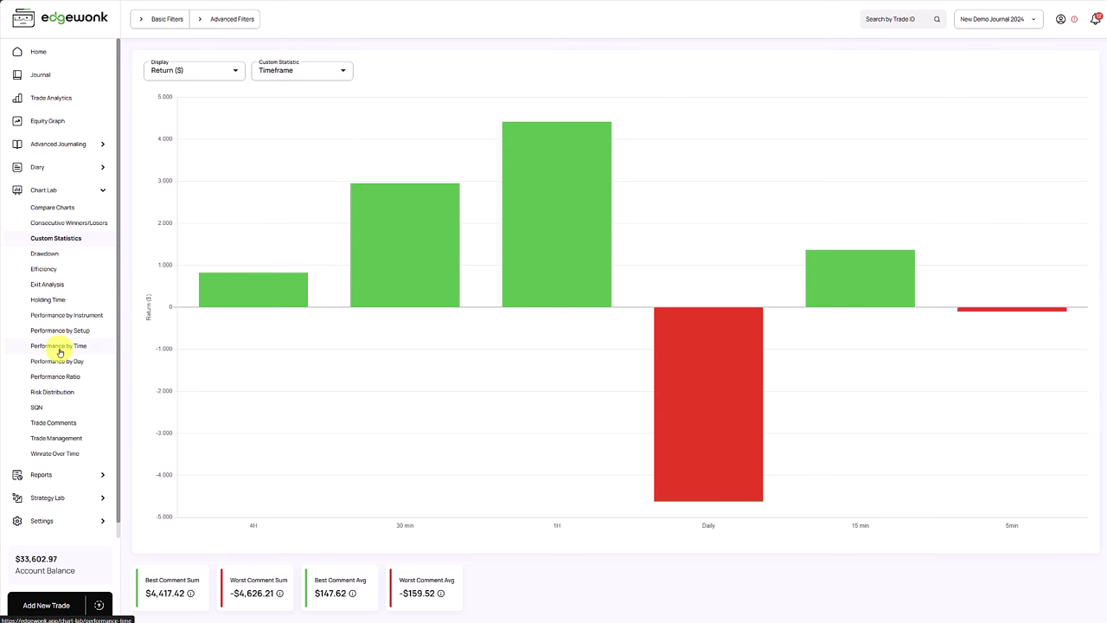
Examine the outlying loss in the Risk Distribution chart and check the average win and loss on the Home dashboard.
{"action": "left_click", "coordinate": [68, 393]}
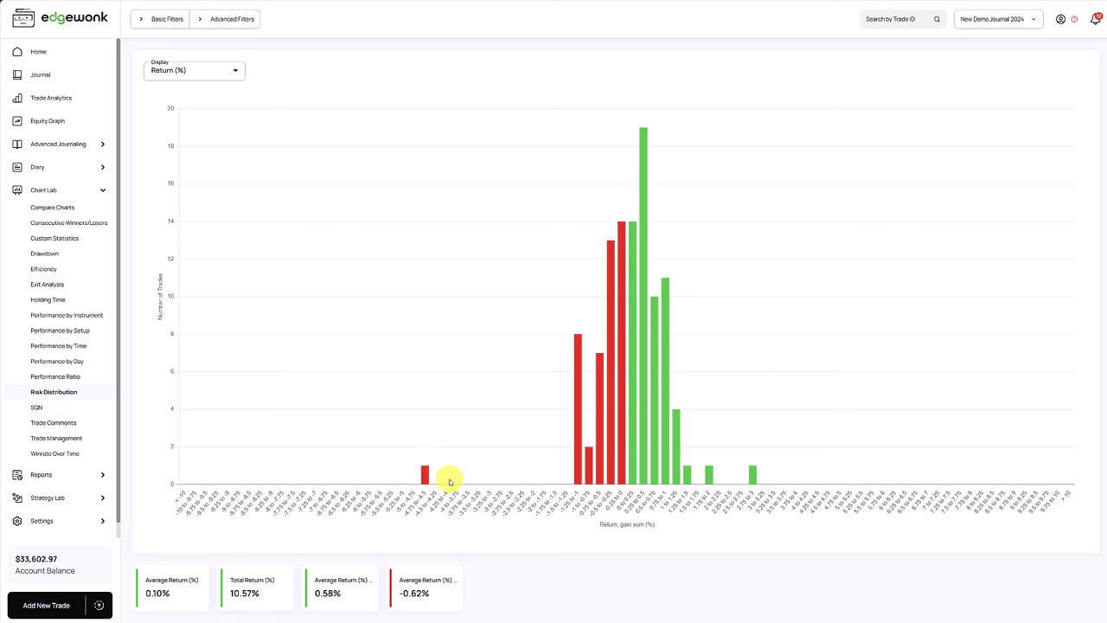
{"action": "mouse_move", "coordinate": [425, 476]}
{"action": "mouse_move", "coordinate": [628, 430]}
{"action": "left_click", "coordinate": [82, 54]}
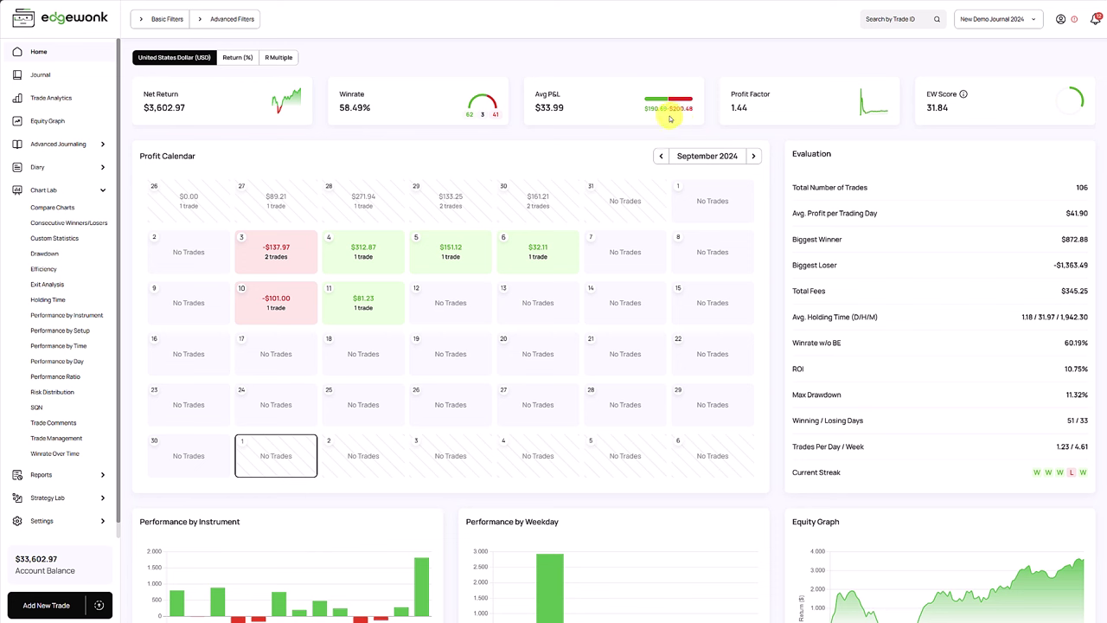
{"action": "mouse_move", "coordinate": [652, 109]}
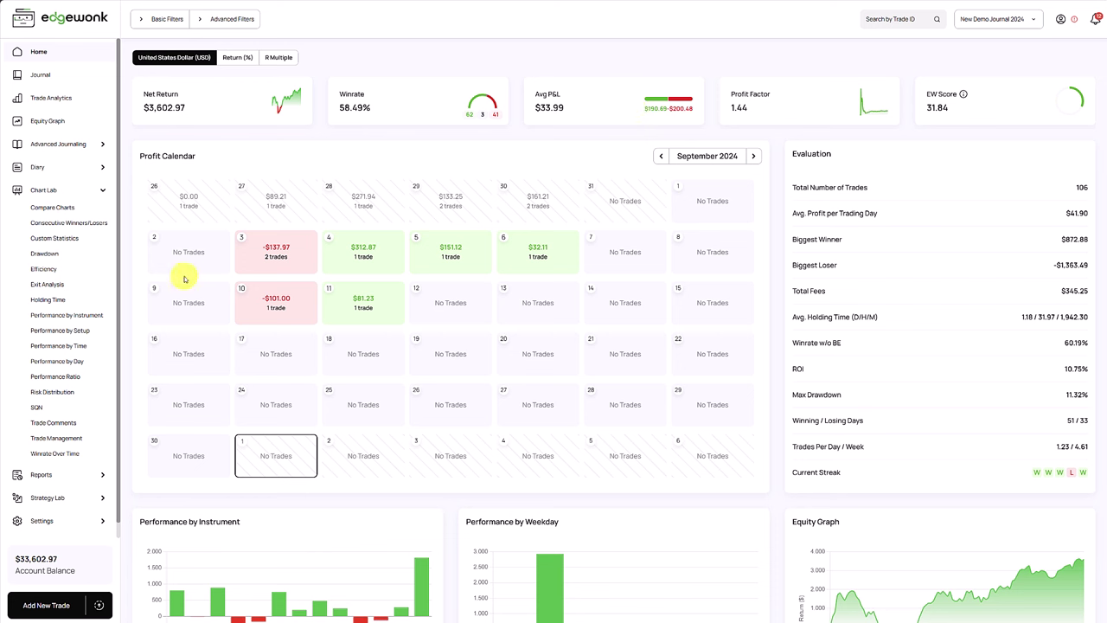
Open the Monthly Reports and expand August 2024 and September 2024 into their weekly results.
{"action": "left_click", "coordinate": [66, 474]}
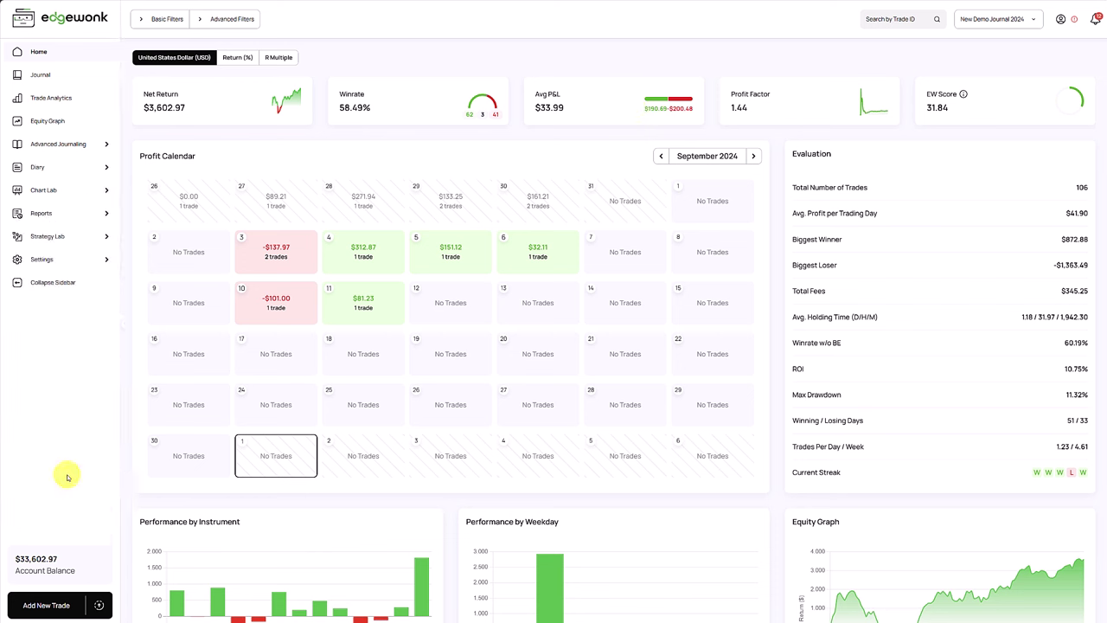
{"action": "left_click", "coordinate": [68, 212]}
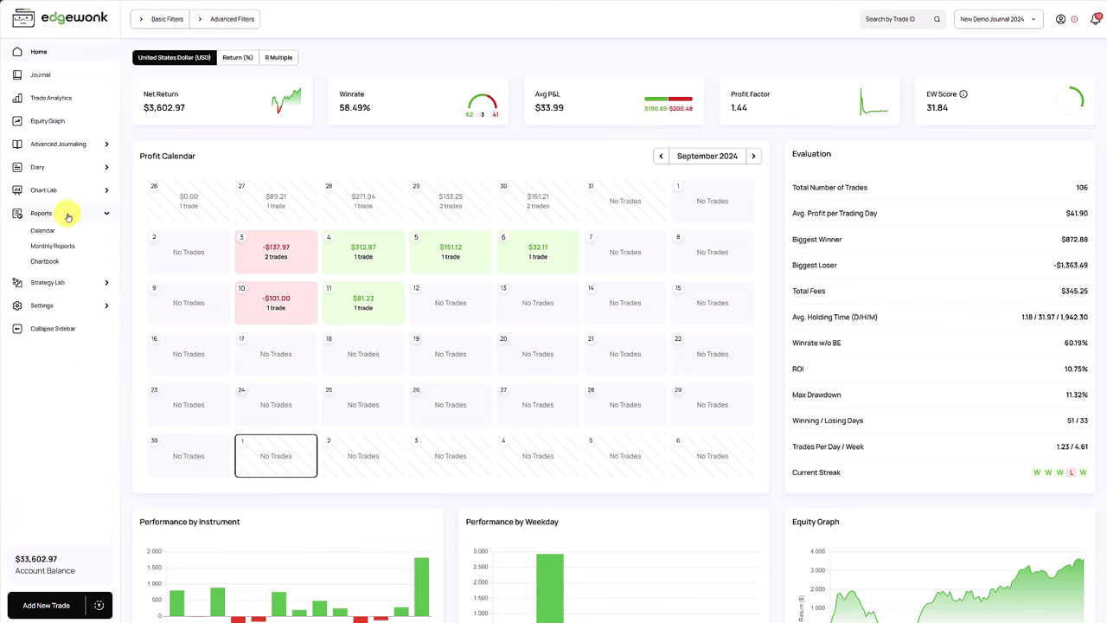
{"action": "left_click", "coordinate": [68, 253]}
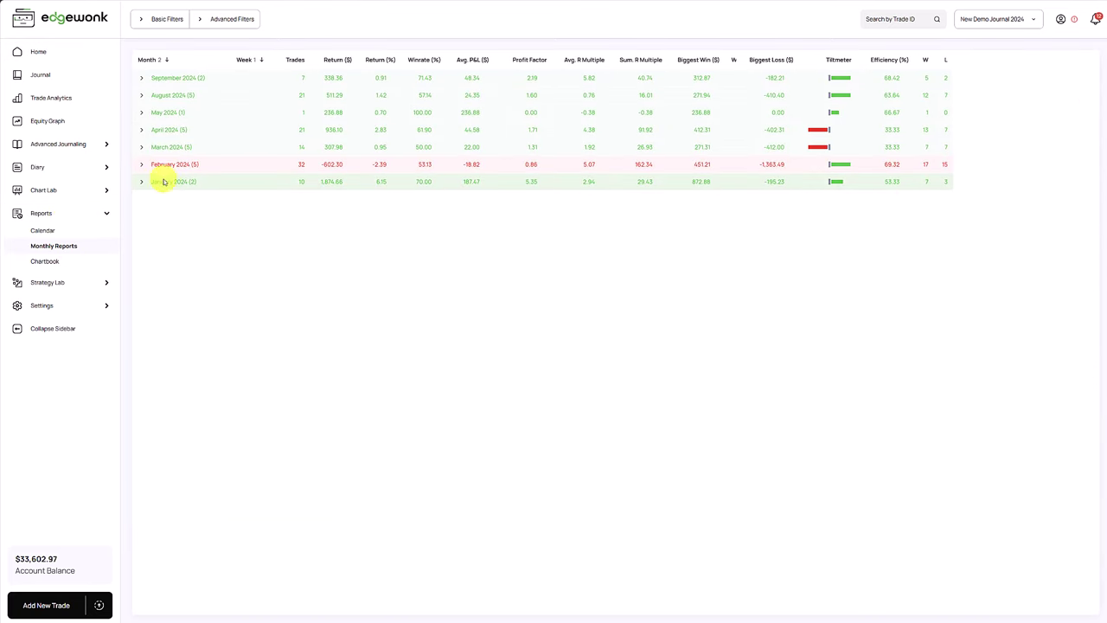
{"action": "left_click", "coordinate": [142, 95]}
{"action": "left_click", "coordinate": [141, 79]}
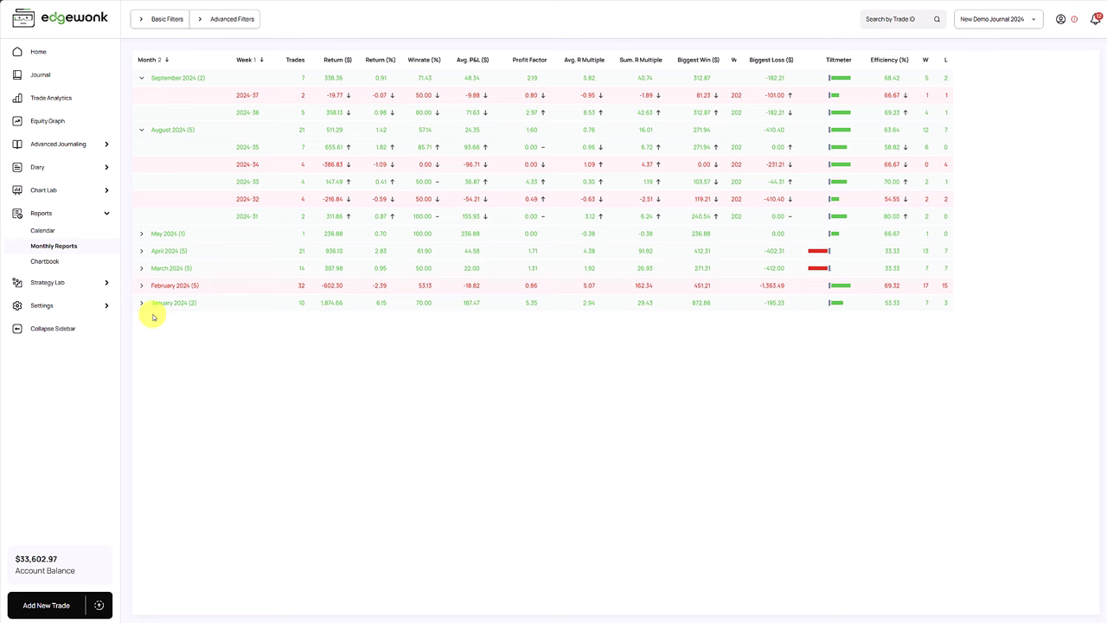
Open the Trade Comments chart for Trade Entry and inspect the Perfect entry, Too late, Impulsive and Too early bars.
{"action": "left_click", "coordinate": [93, 190]}
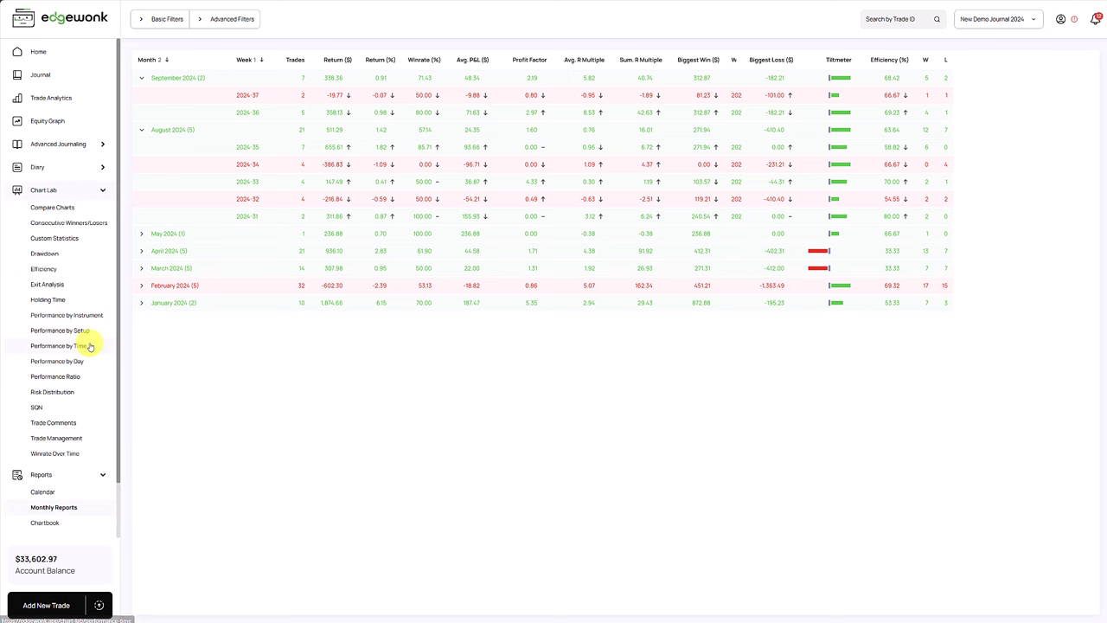
{"action": "left_click", "coordinate": [72, 424]}
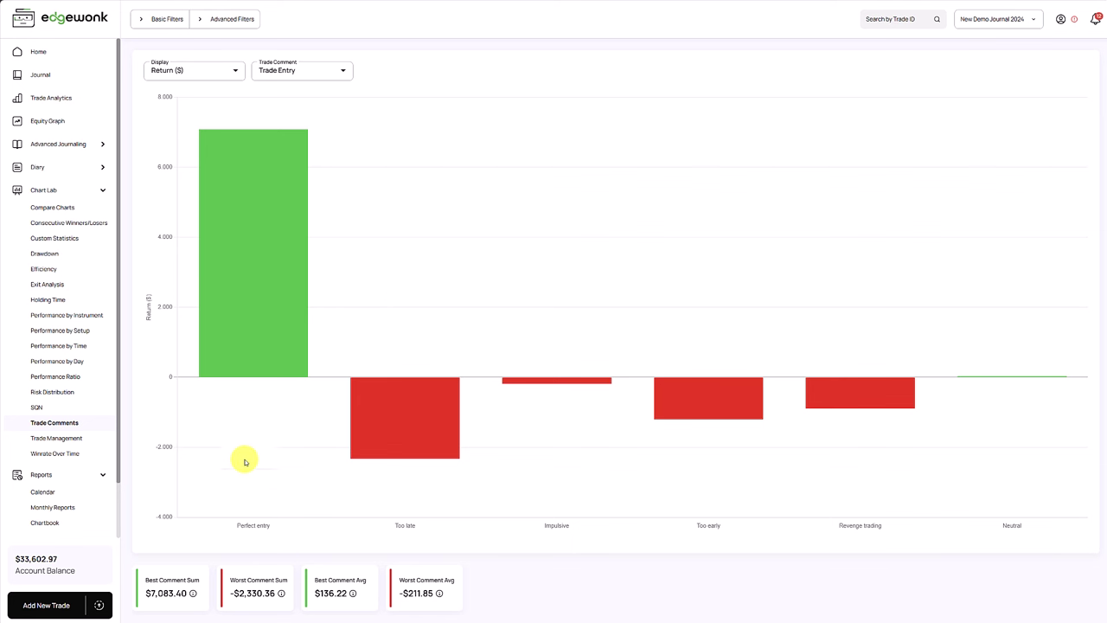
{"action": "mouse_move", "coordinate": [256, 339]}
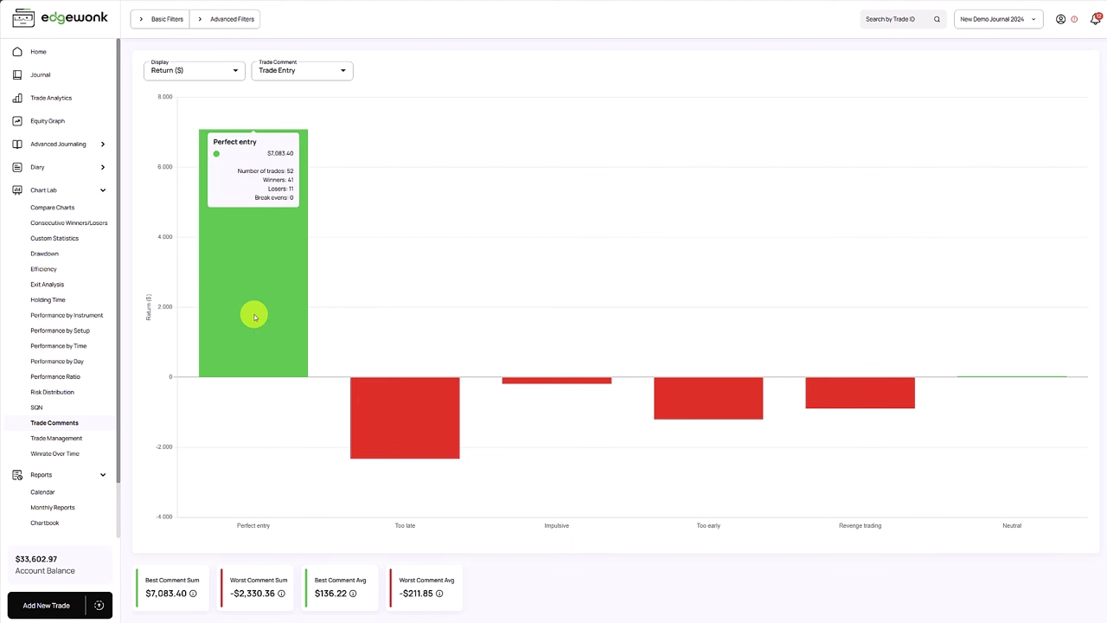
{"action": "mouse_move", "coordinate": [430, 398]}
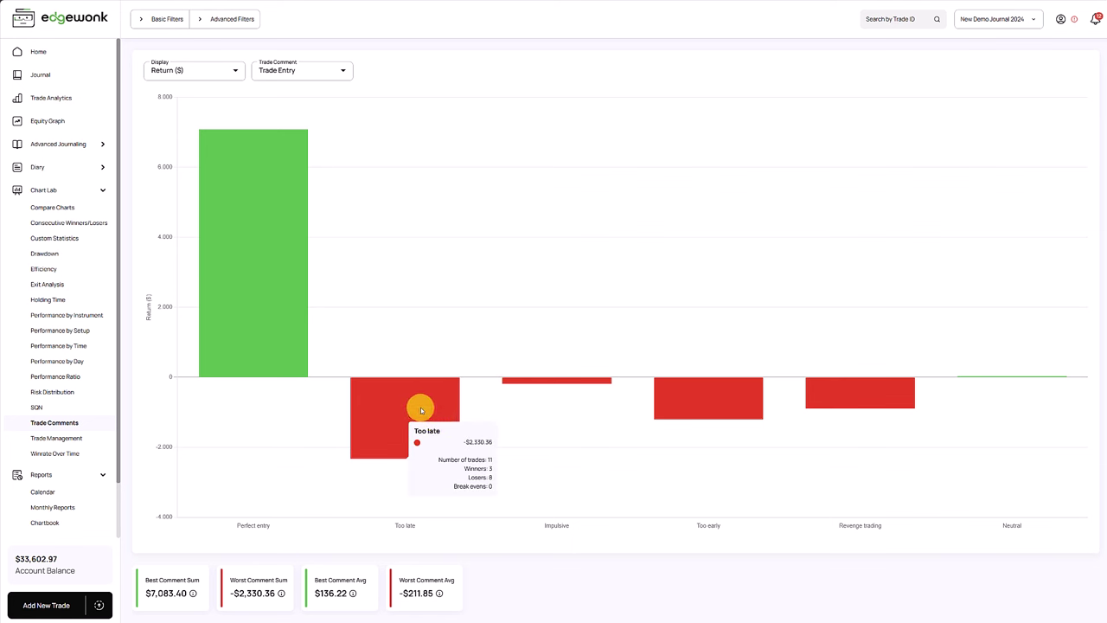
{"action": "mouse_move", "coordinate": [530, 373]}
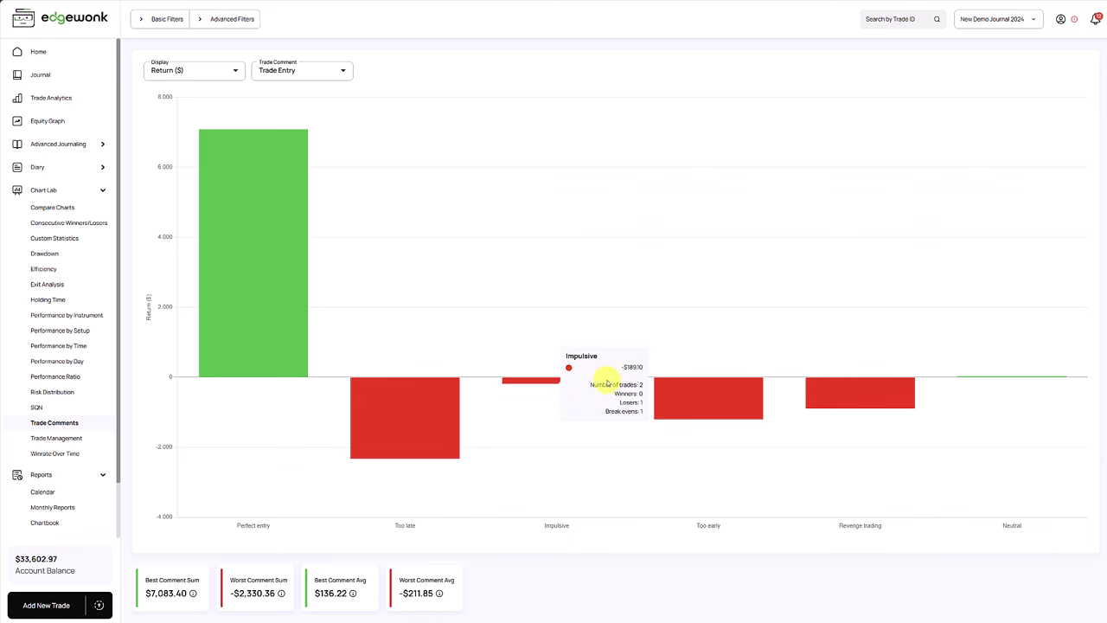
{"action": "mouse_move", "coordinate": [719, 395]}
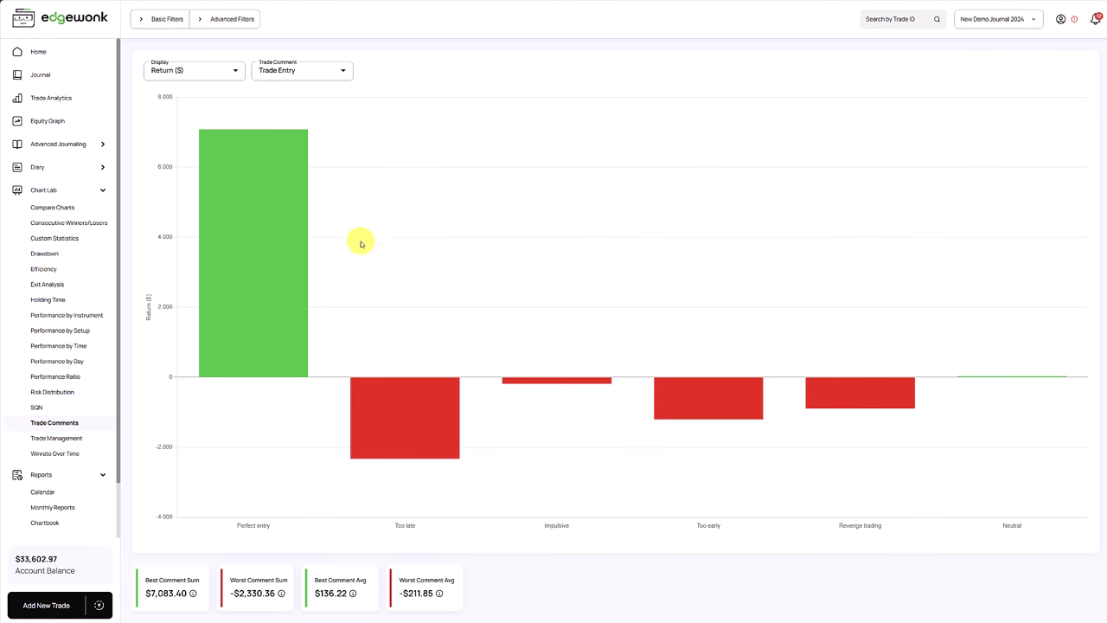
{"action": "mouse_move", "coordinate": [230, 240]}
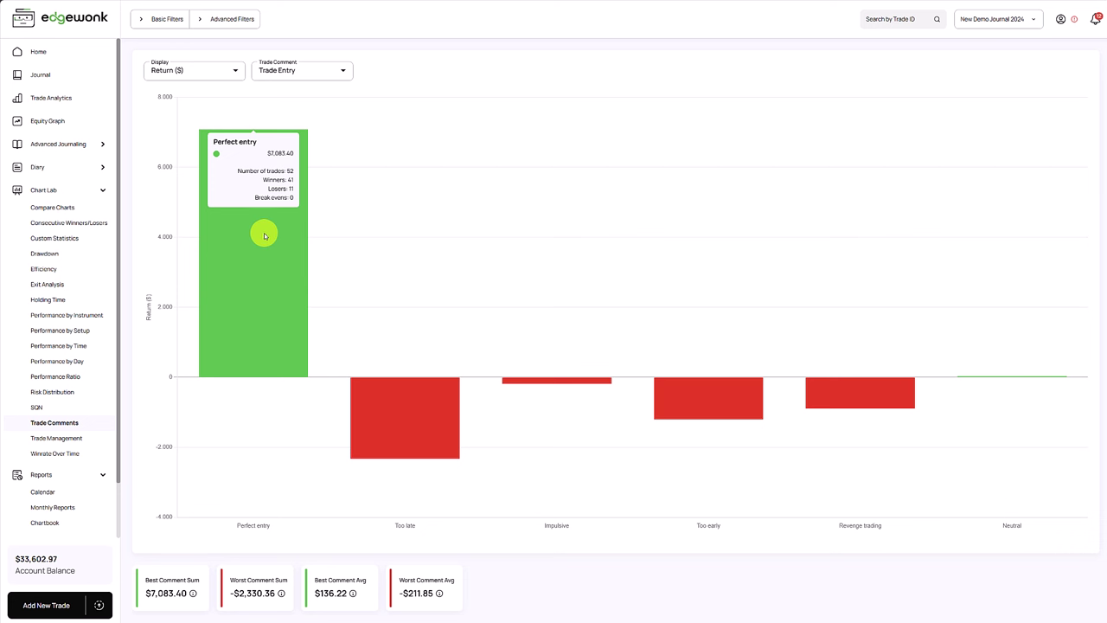
Open the Efficiency chart and examine how efficiency develops across the trades.
{"action": "left_click", "coordinate": [64, 273]}
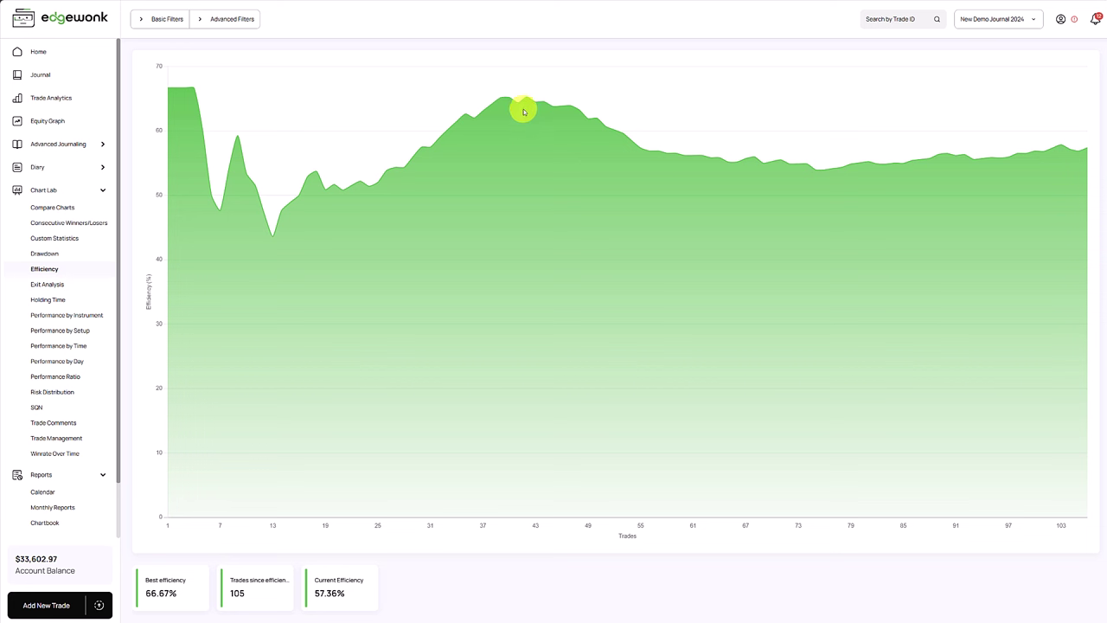
{"action": "mouse_move", "coordinate": [528, 101]}
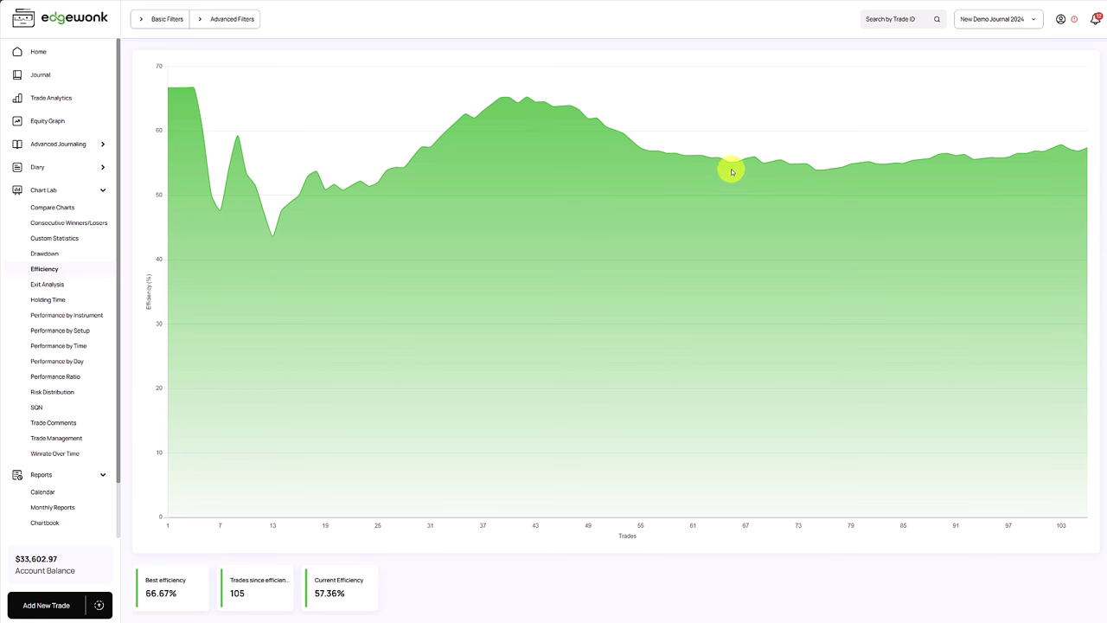
{"action": "mouse_move", "coordinate": [817, 174]}
Review the regular and advanced details of the 2024-09-09 EURUSD trade in the Journal, leaving the trade unedited.
{"action": "left_click", "coordinate": [87, 74]}
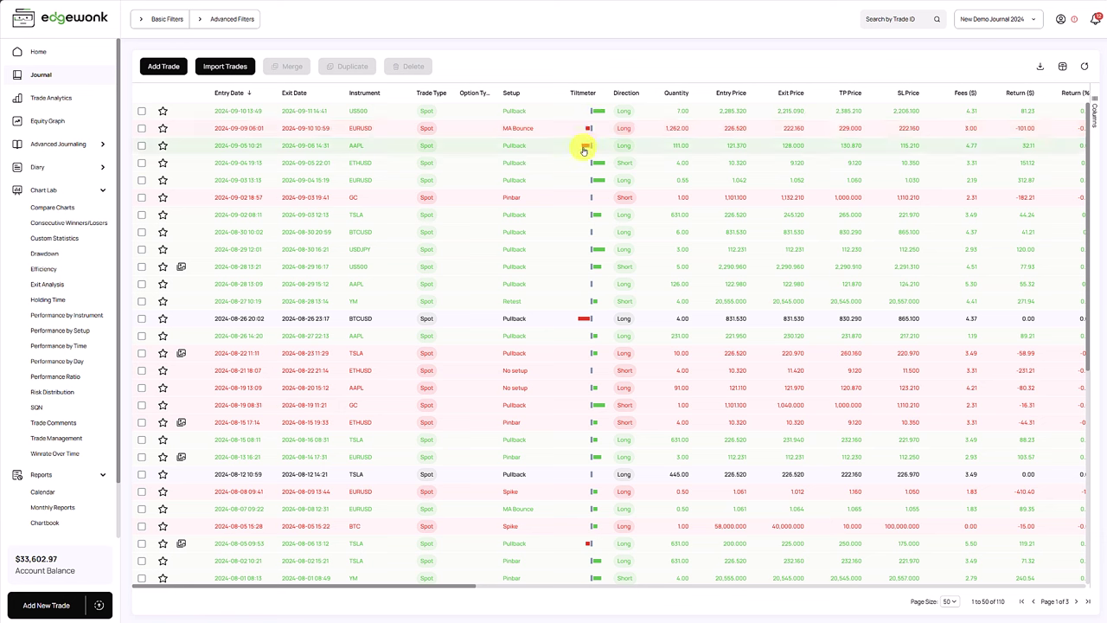
{"action": "left_click", "coordinate": [564, 132]}
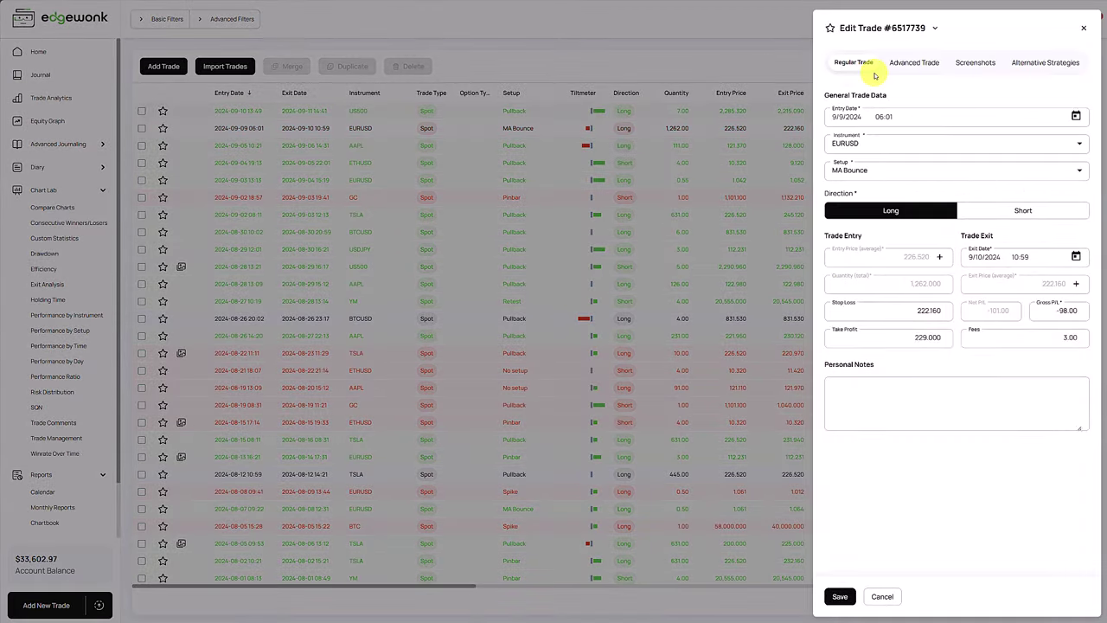
{"action": "left_click", "coordinate": [917, 65]}
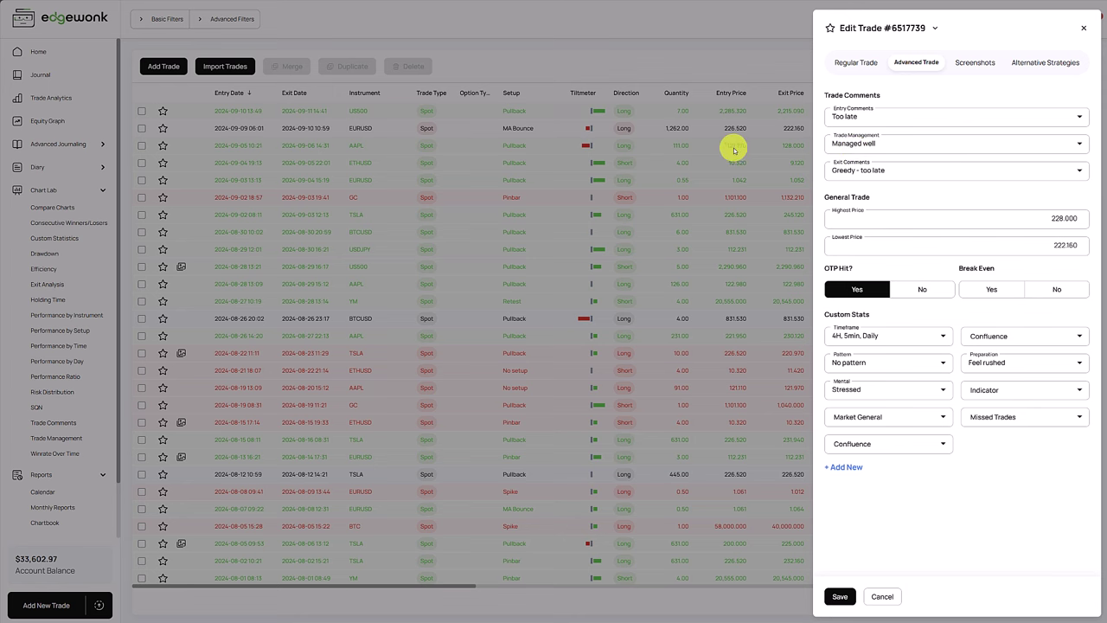
{"action": "left_click", "coordinate": [637, 149]}
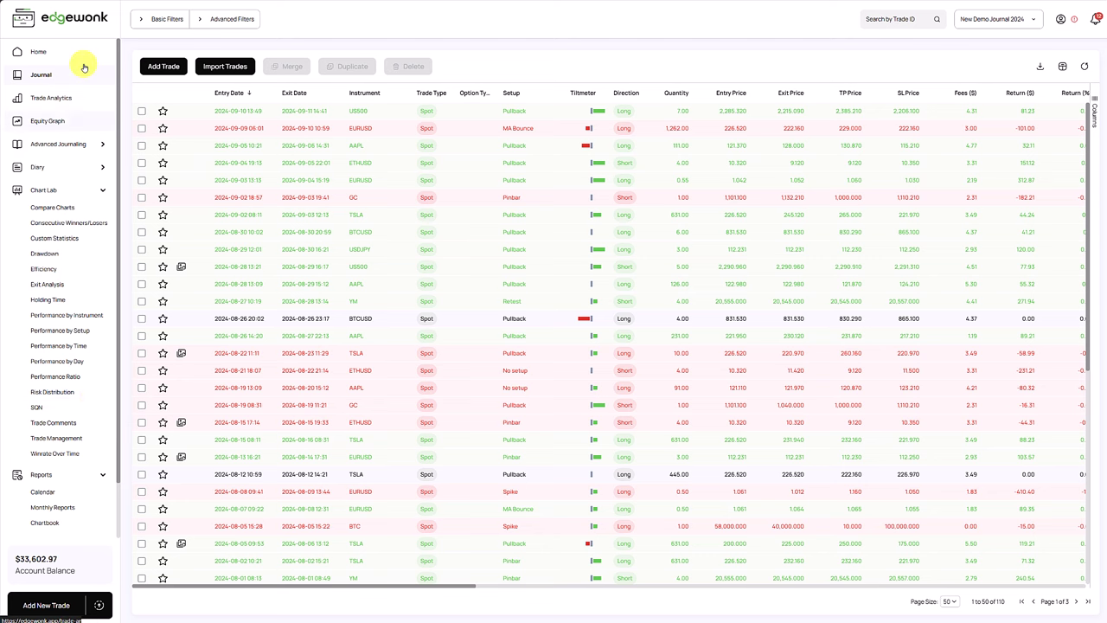
Open the Trade Management chart and compare the actual performance, potential performance and management effect curves.
{"action": "left_click", "coordinate": [86, 54]}
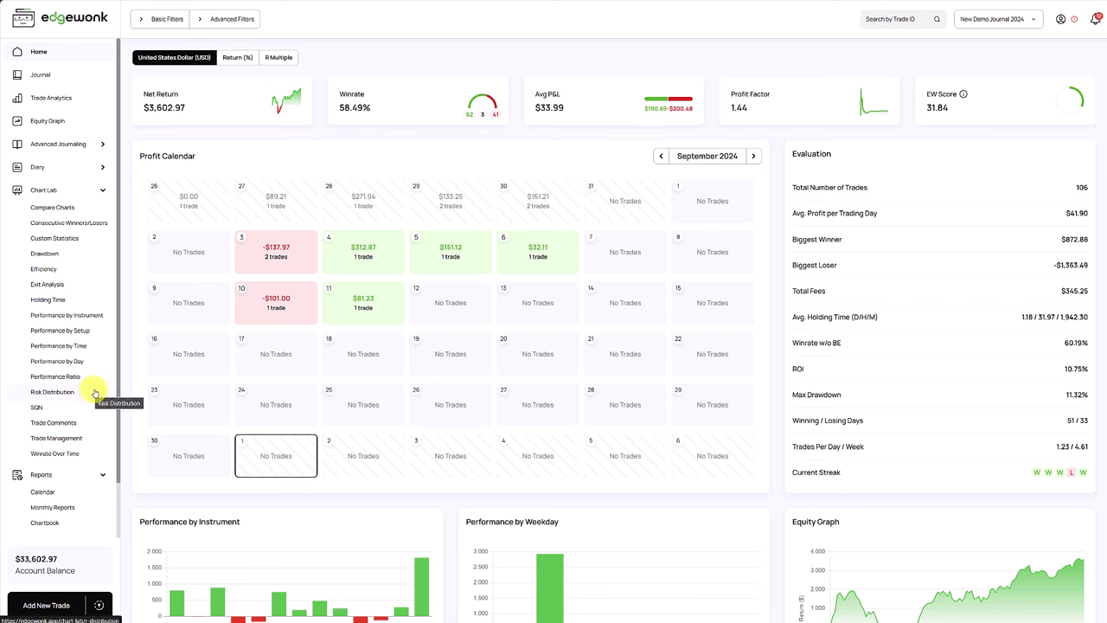
{"action": "left_click", "coordinate": [79, 438]}
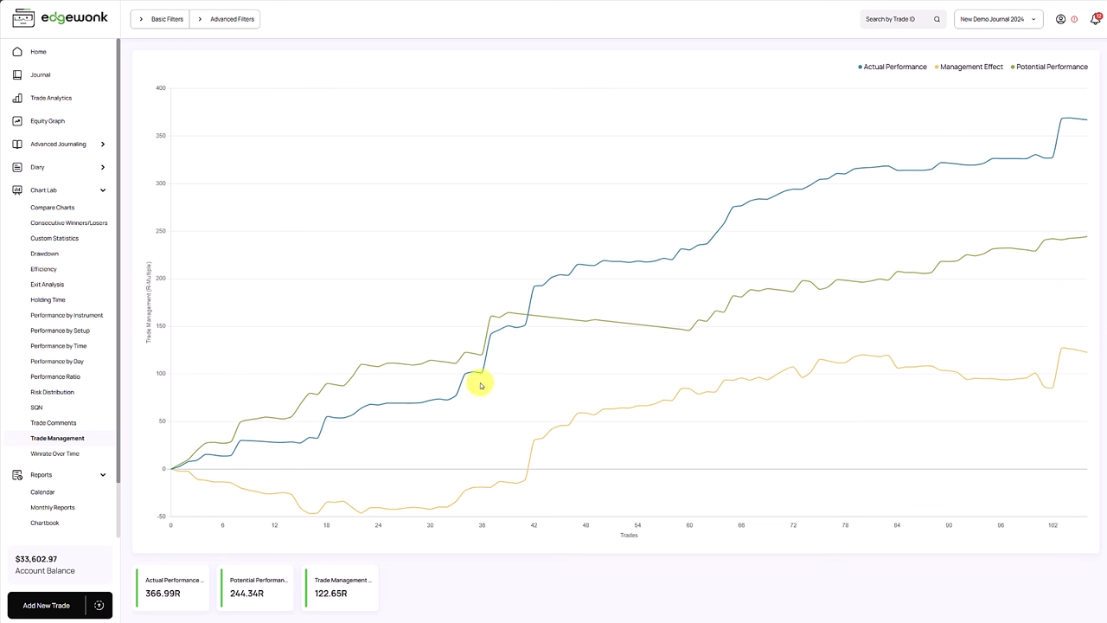
{"action": "mouse_move", "coordinate": [526, 323]}
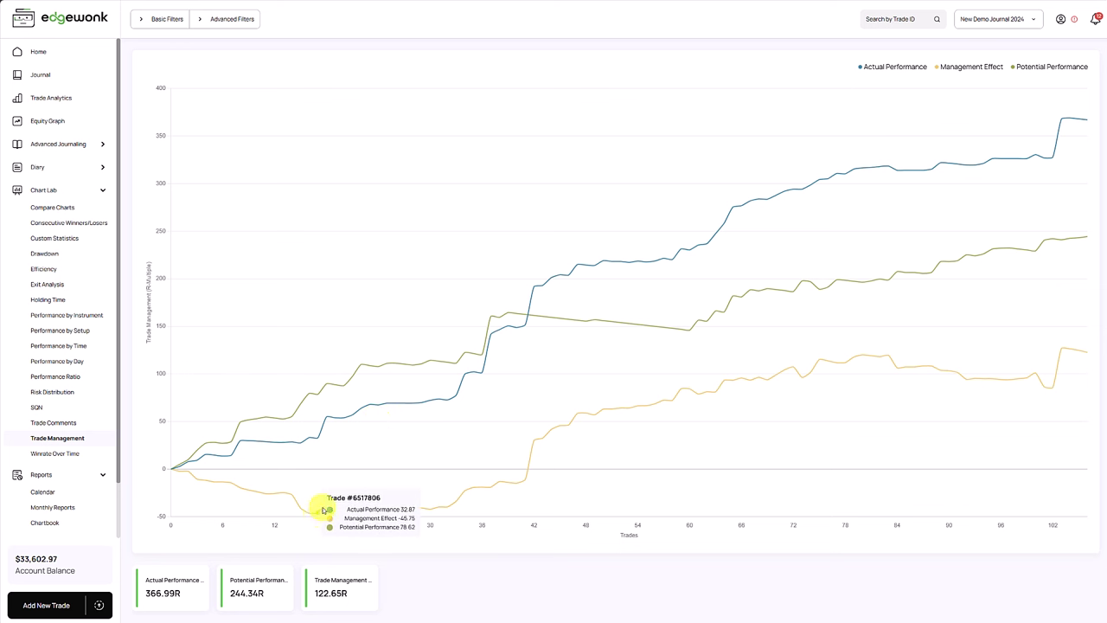
{"action": "mouse_move", "coordinate": [365, 517]}
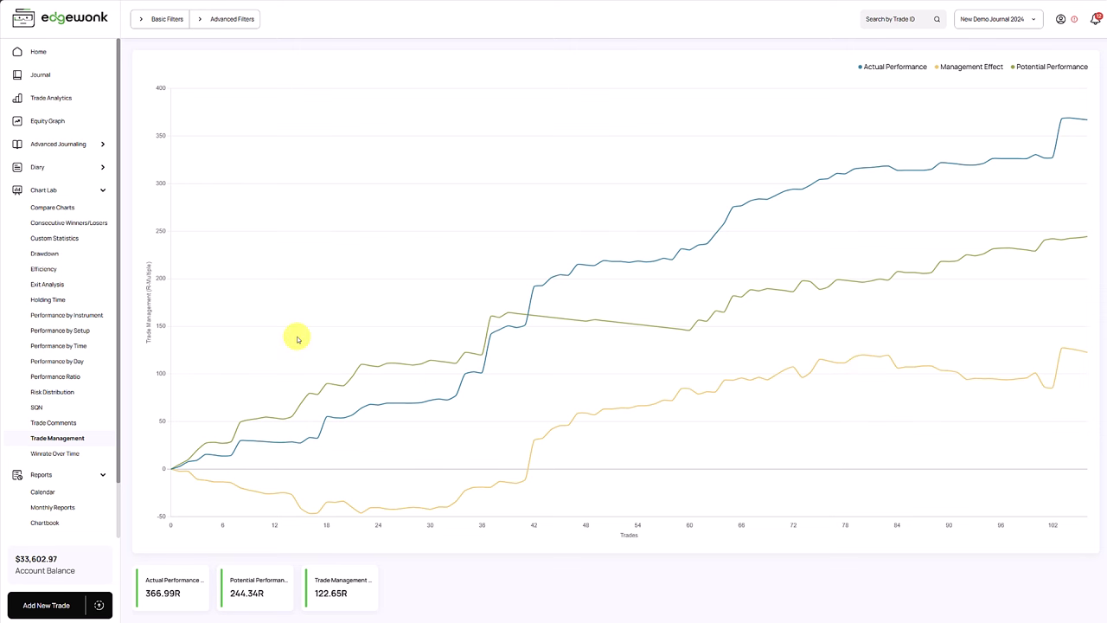
Open the Exit Analysis chart and inspect the updraw, drawdown and exit markers of individual trades.
{"action": "left_click", "coordinate": [48, 289]}
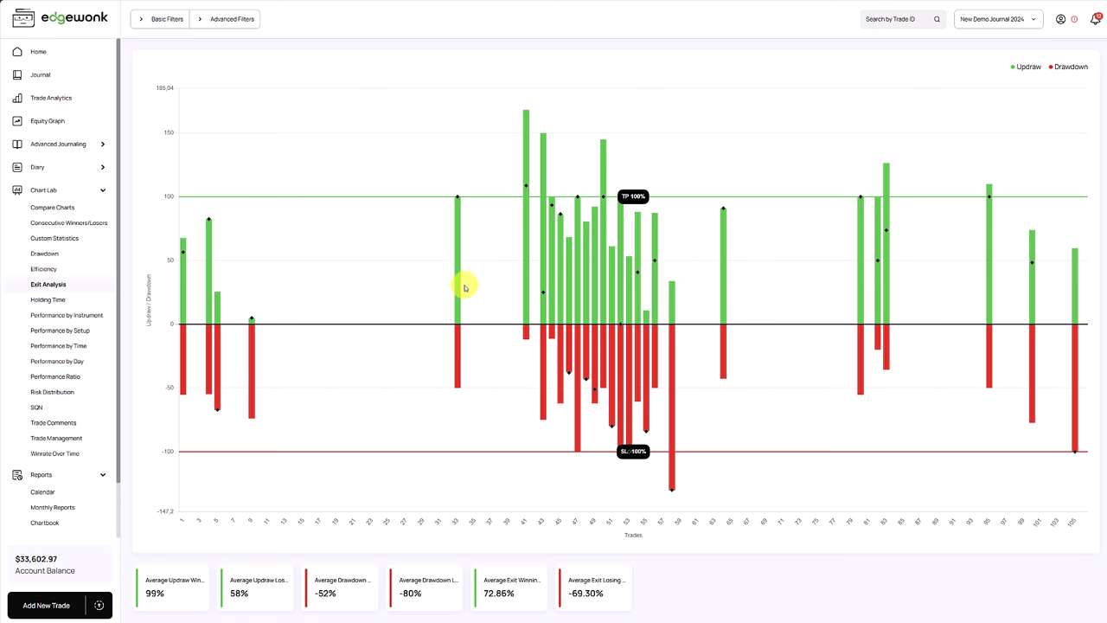
{"action": "mouse_move", "coordinate": [457, 220]}
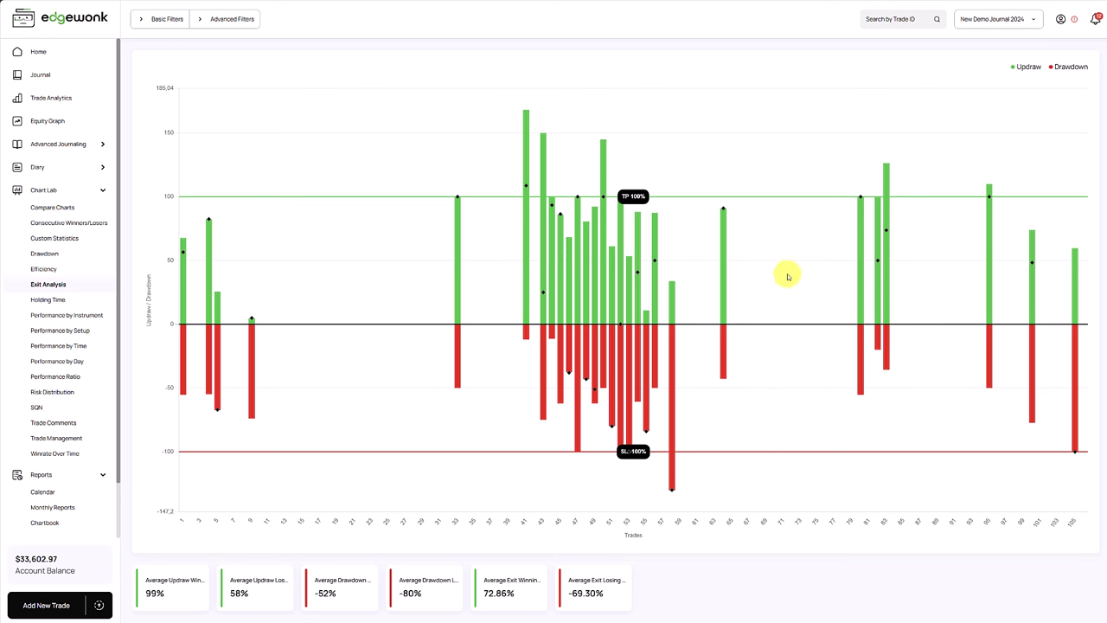
{"action": "mouse_move", "coordinate": [725, 326]}
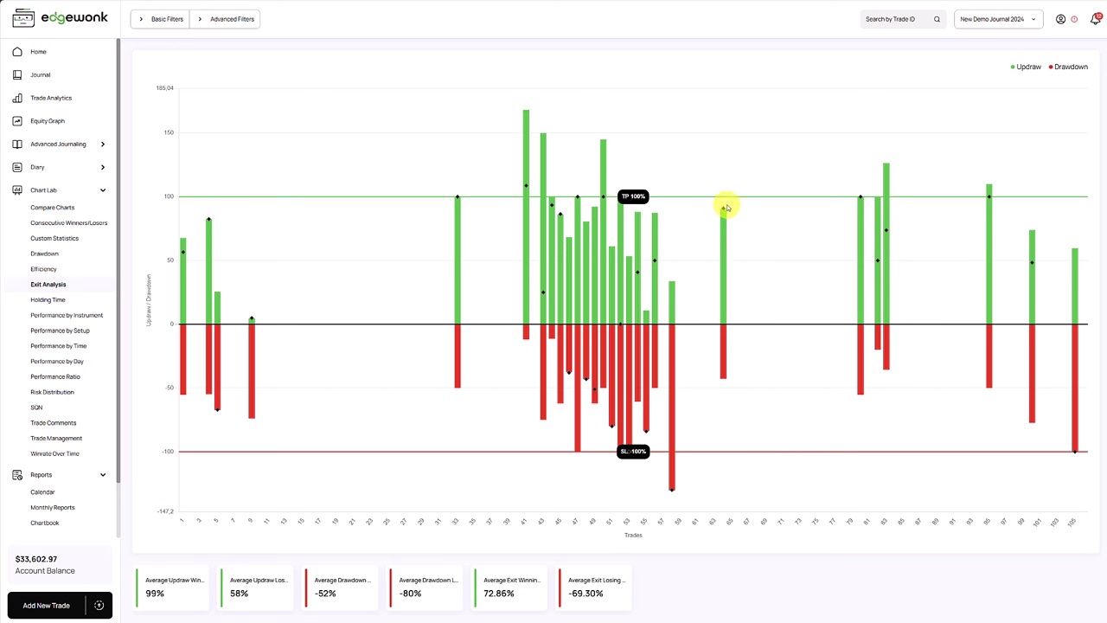
{"action": "mouse_move", "coordinate": [725, 211]}
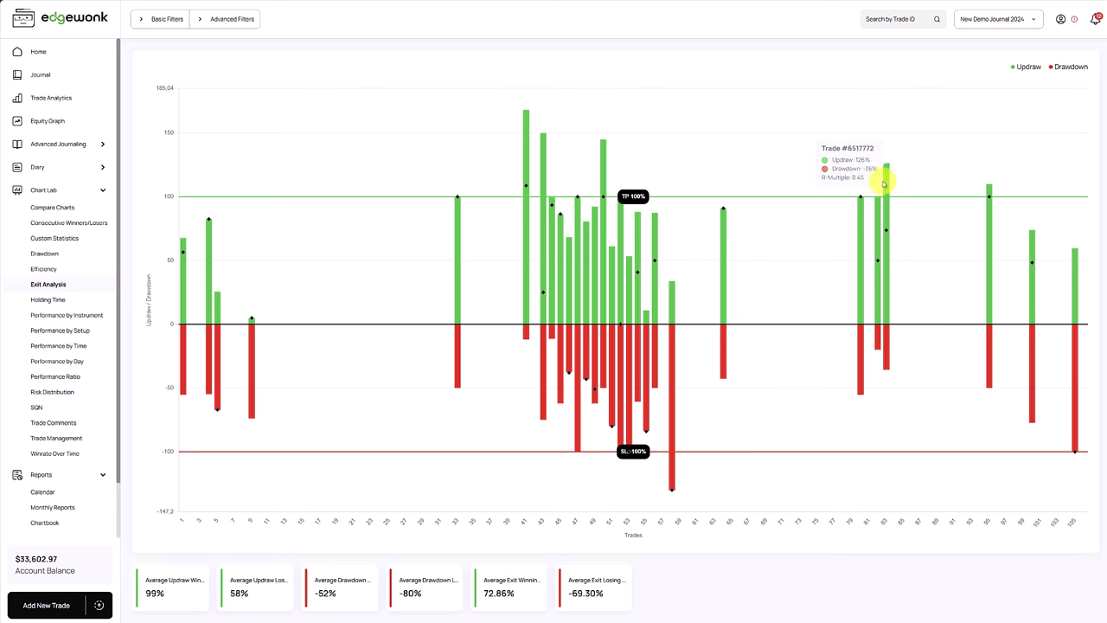
{"action": "mouse_move", "coordinate": [886, 168]}
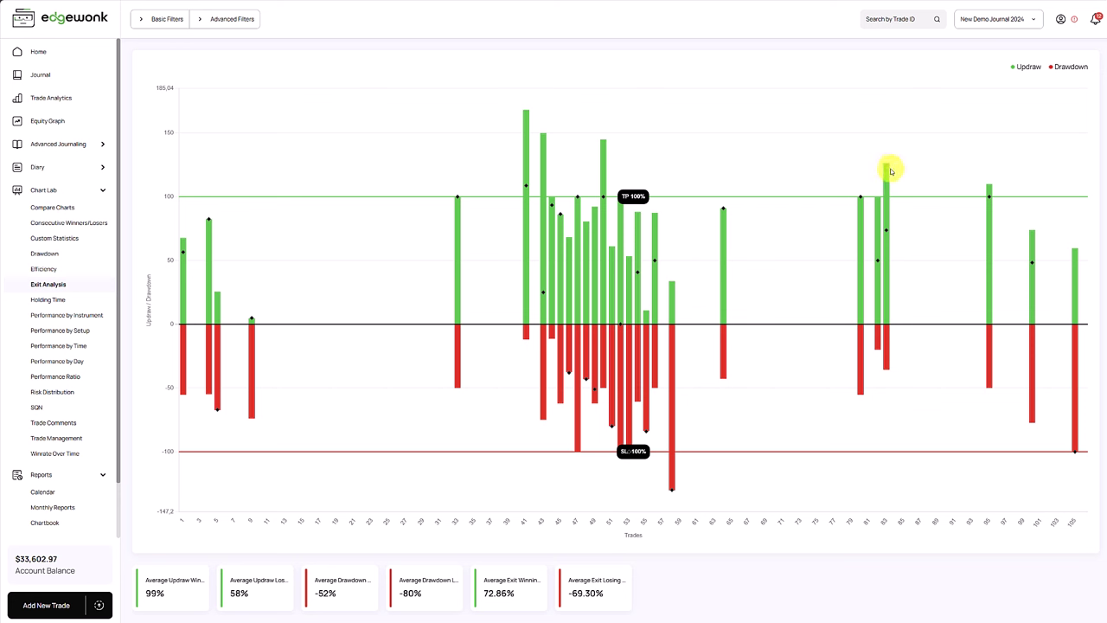
{"action": "mouse_move", "coordinate": [885, 232]}
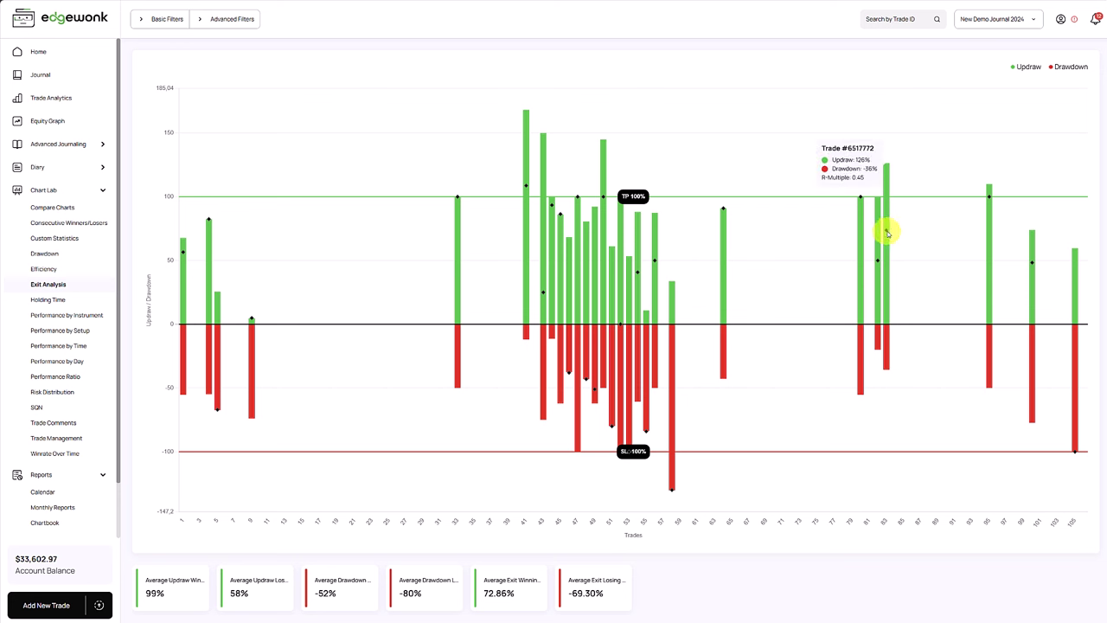